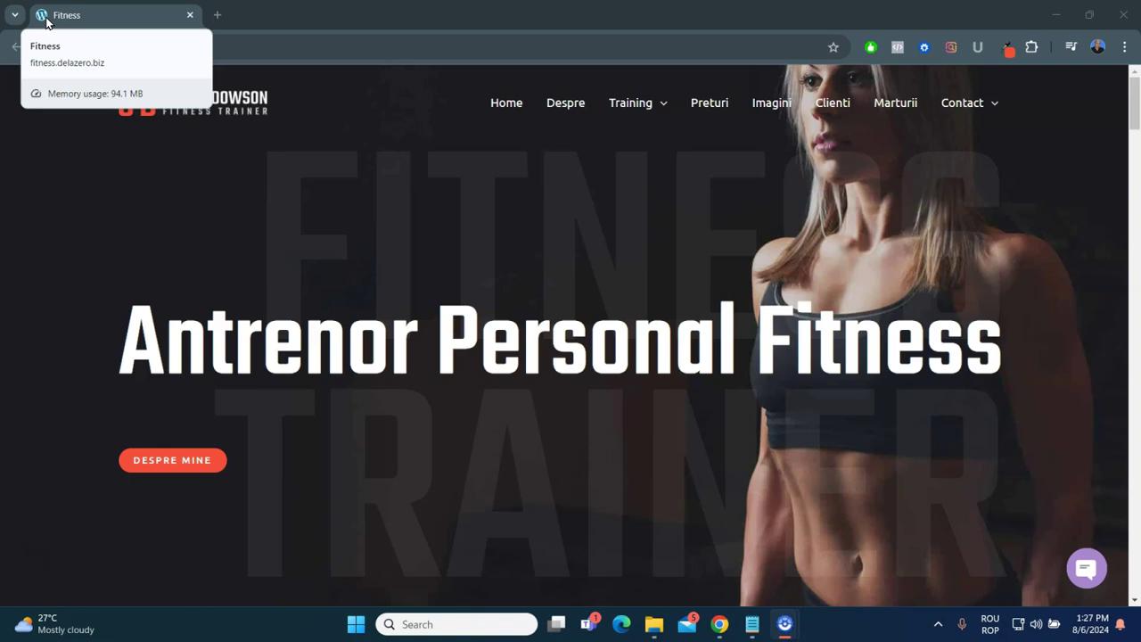
# Step: Open delazero.biz in a new browser tab to view its site icon, and return to the Fitness site
pyautogui.click(217, 16)
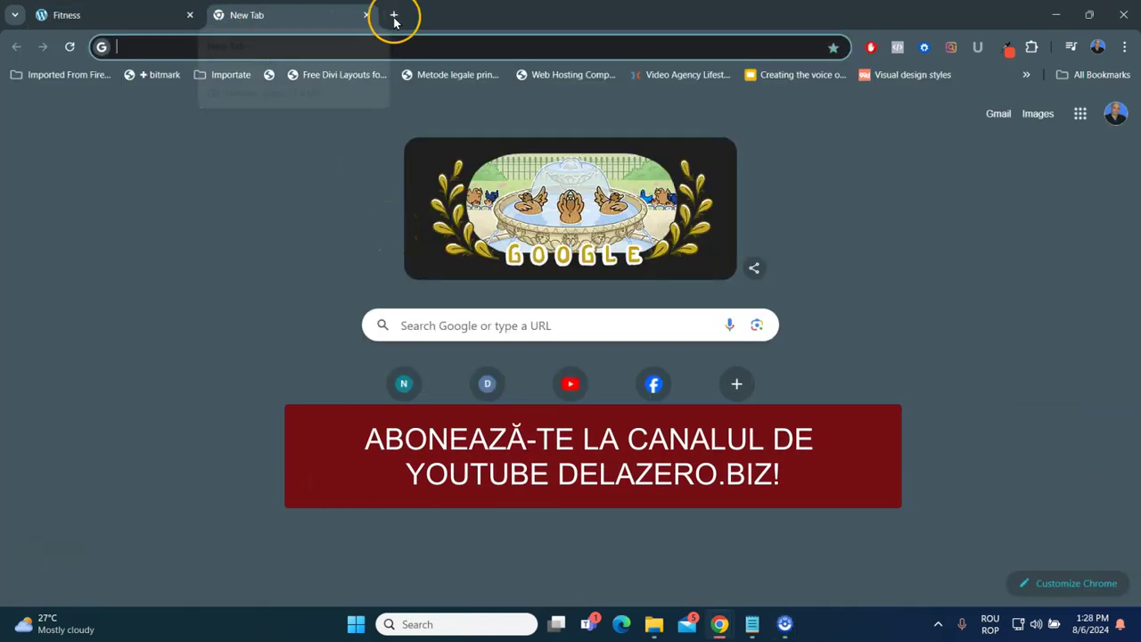
pyautogui.write('delaze')
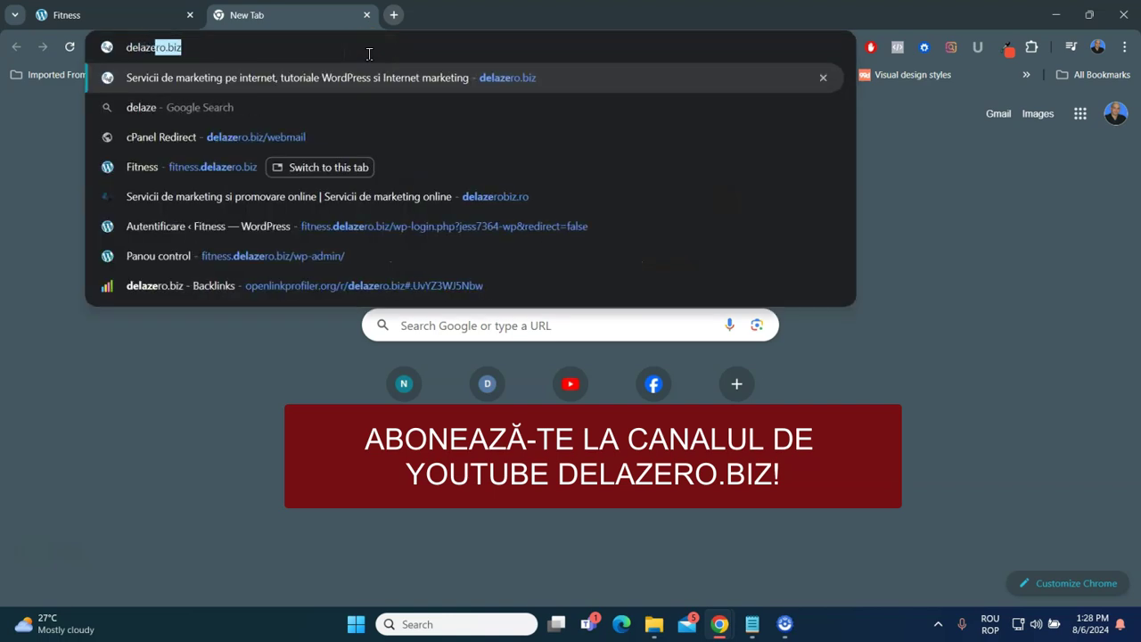
pyautogui.press('Return')
pyautogui.click(107, 15)
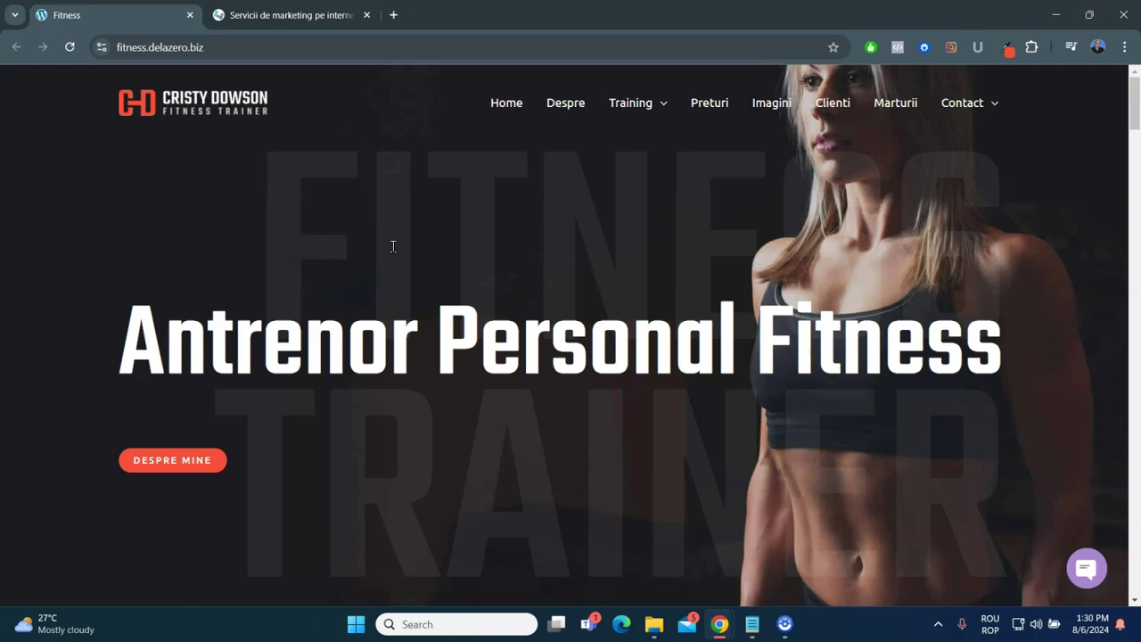
# Step: Open the Canva website in a new browser tab
pyautogui.click(393, 14)
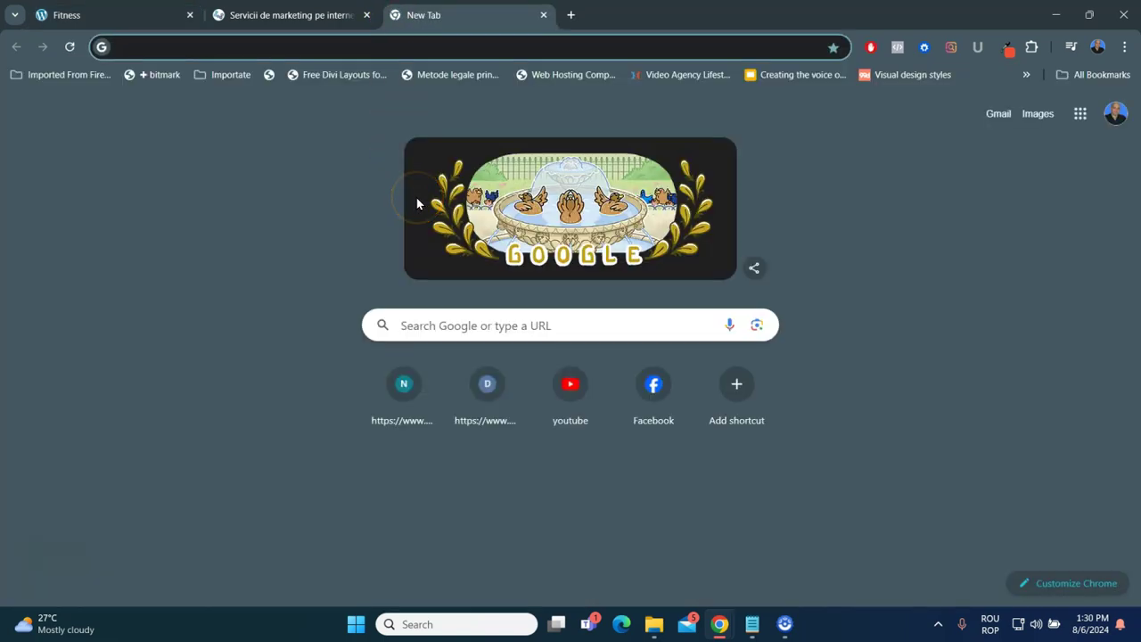
pyautogui.write('canva.')
pyautogui.press('Return')
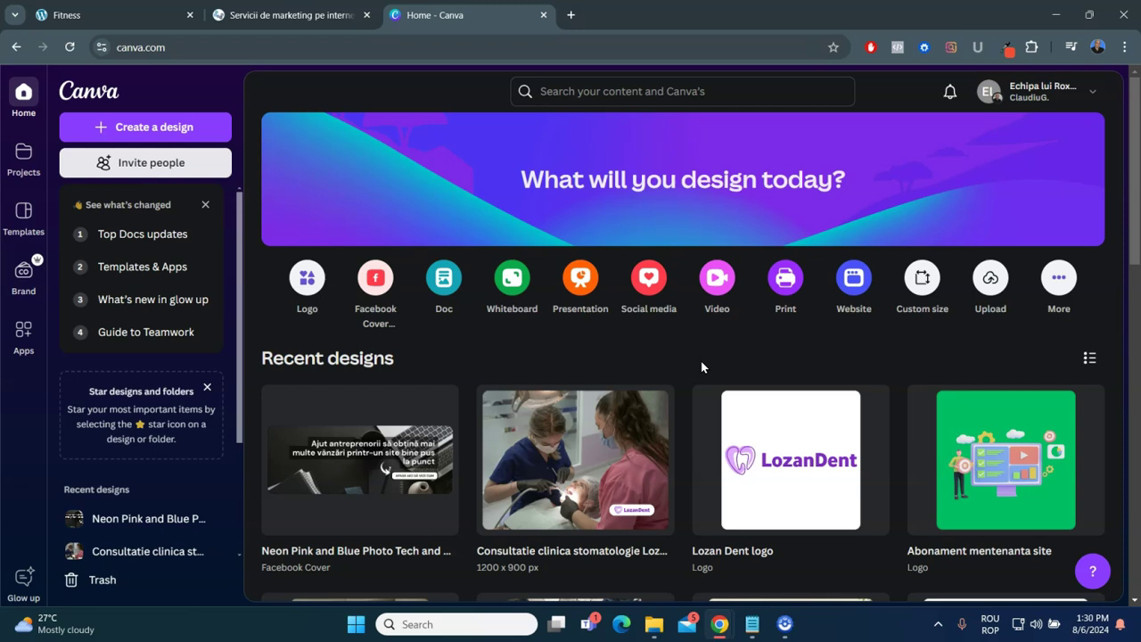
# Step: Create a new custom-size design 100 px wide and 100 px high
pyautogui.moveTo(669, 333)
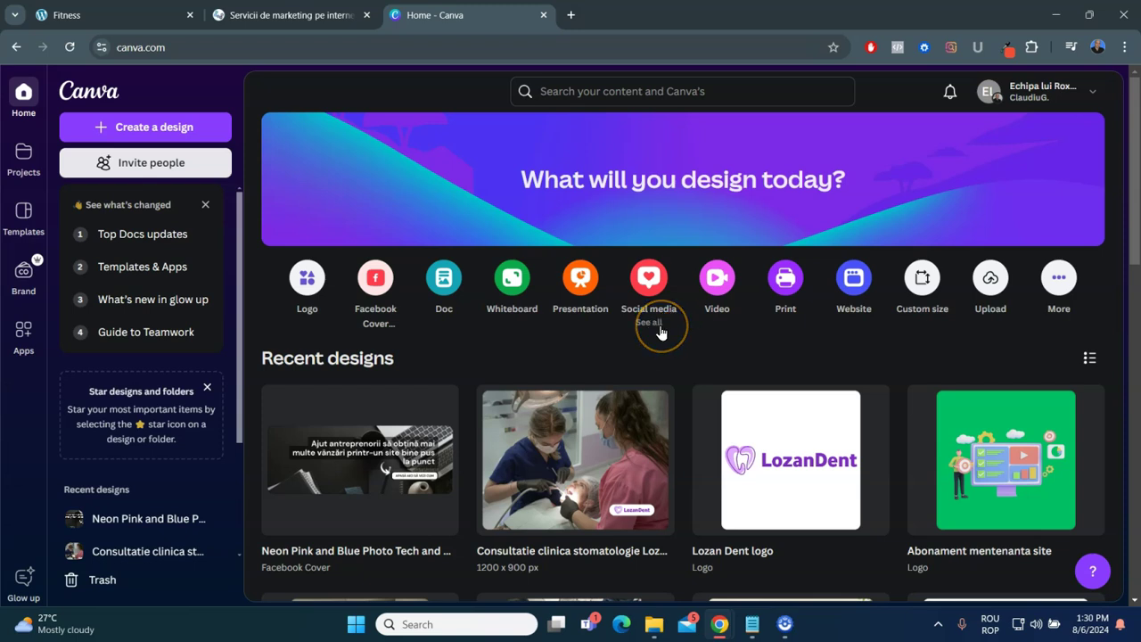
pyautogui.click(132, 127)
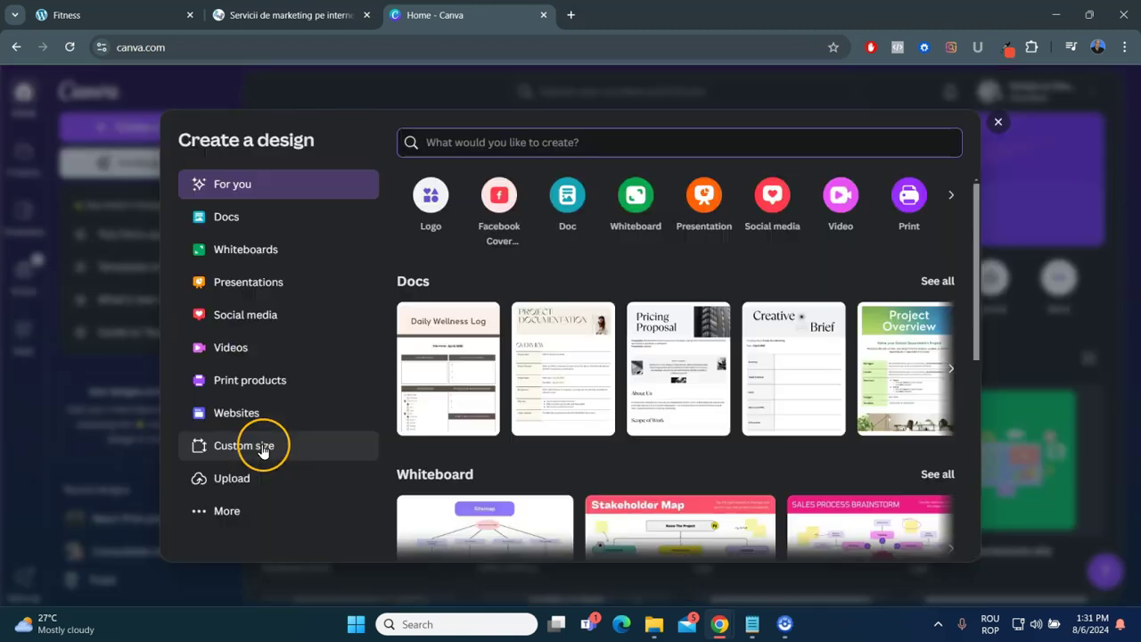
pyautogui.click(264, 446)
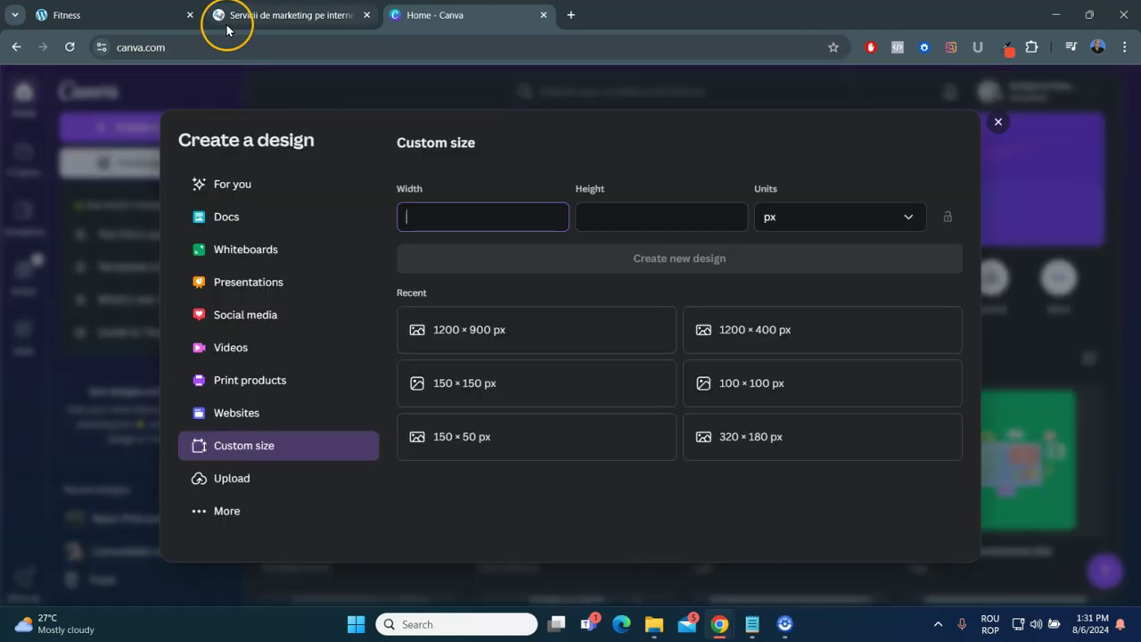
pyautogui.moveTo(225, 23)
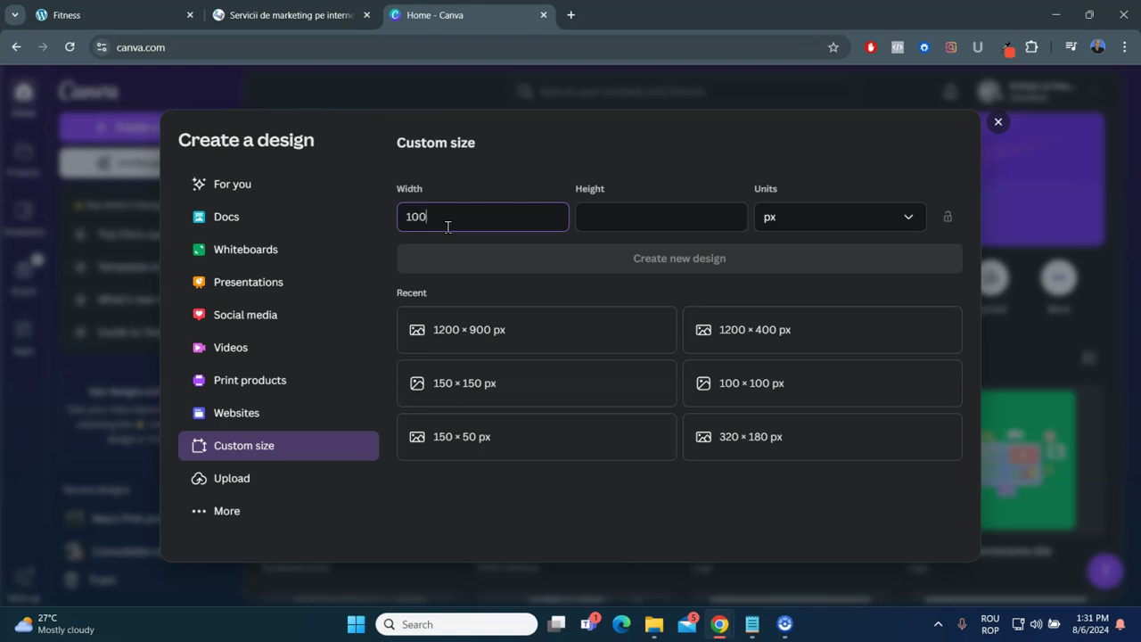
pyautogui.click(618, 224)
pyautogui.write('100')
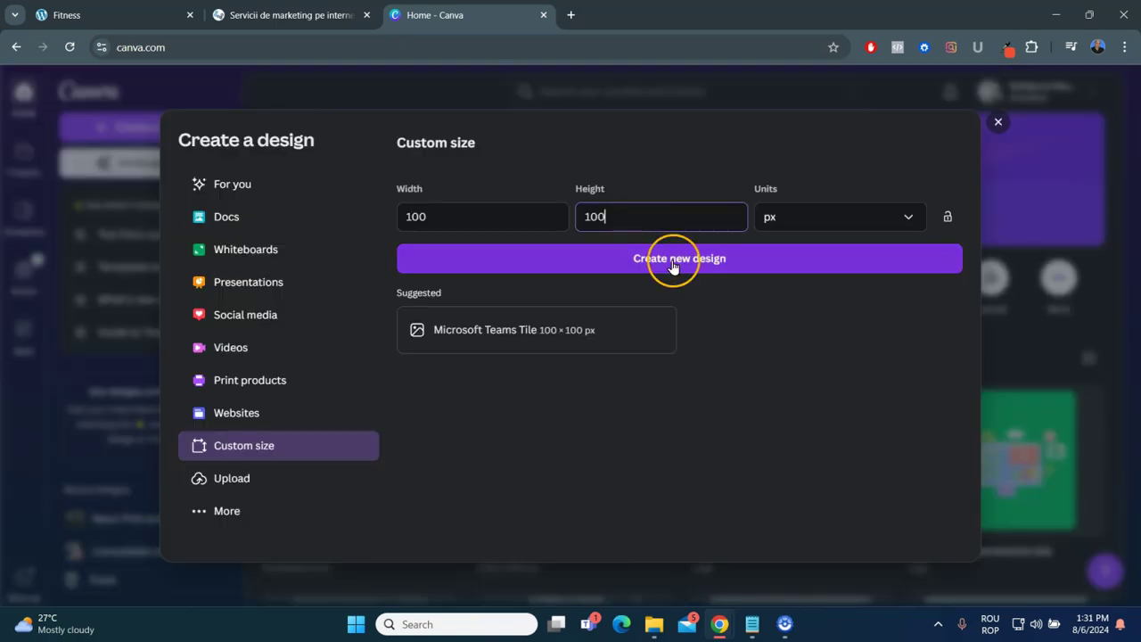
pyautogui.click(673, 260)
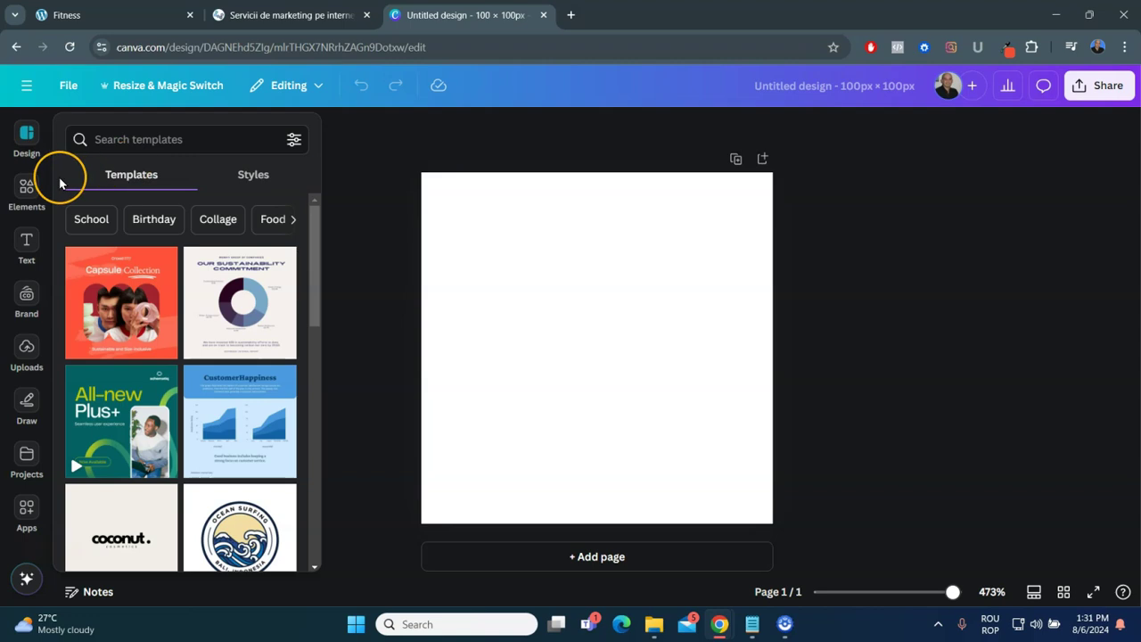
# Step: Search the design elements for "fitness icon" and show all matching graphics
pyautogui.click(24, 189)
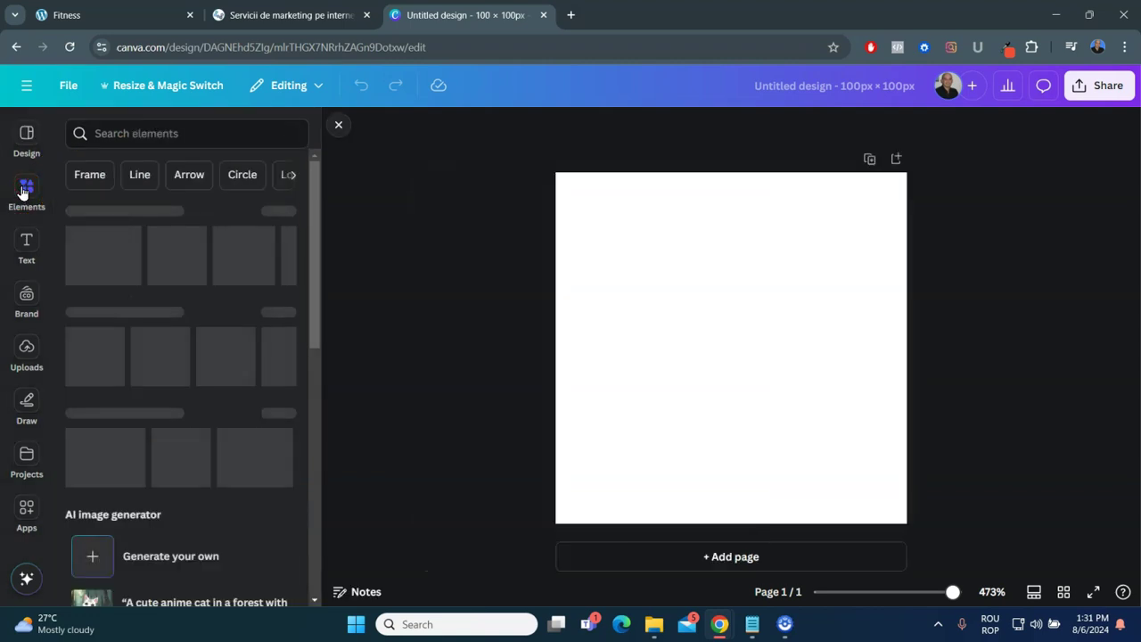
pyautogui.click(145, 133)
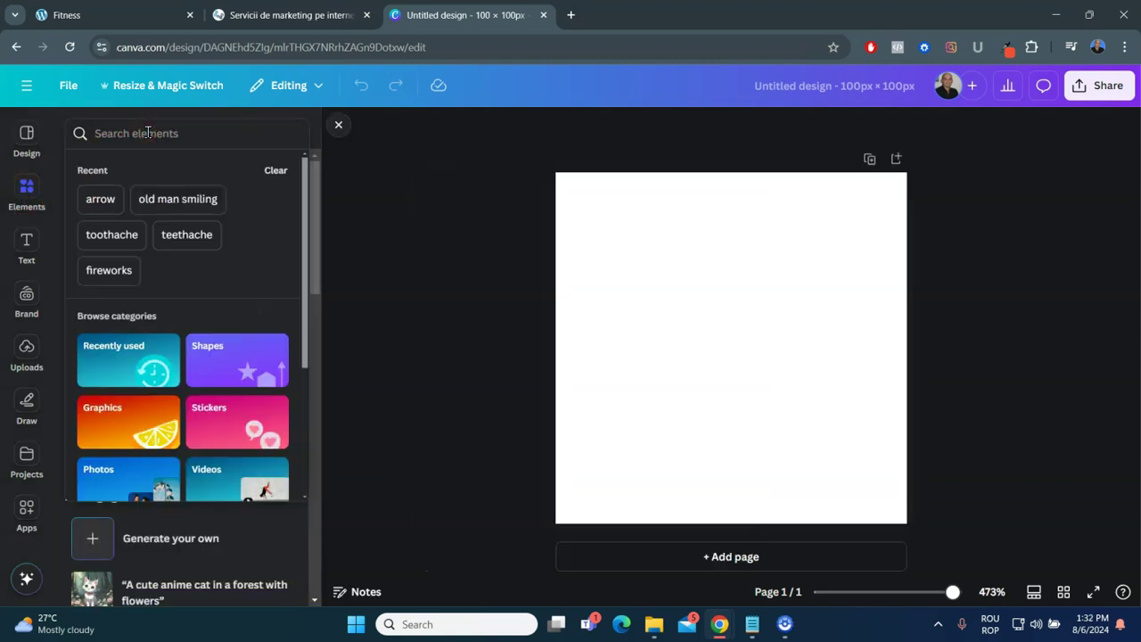
pyautogui.write('fitness')
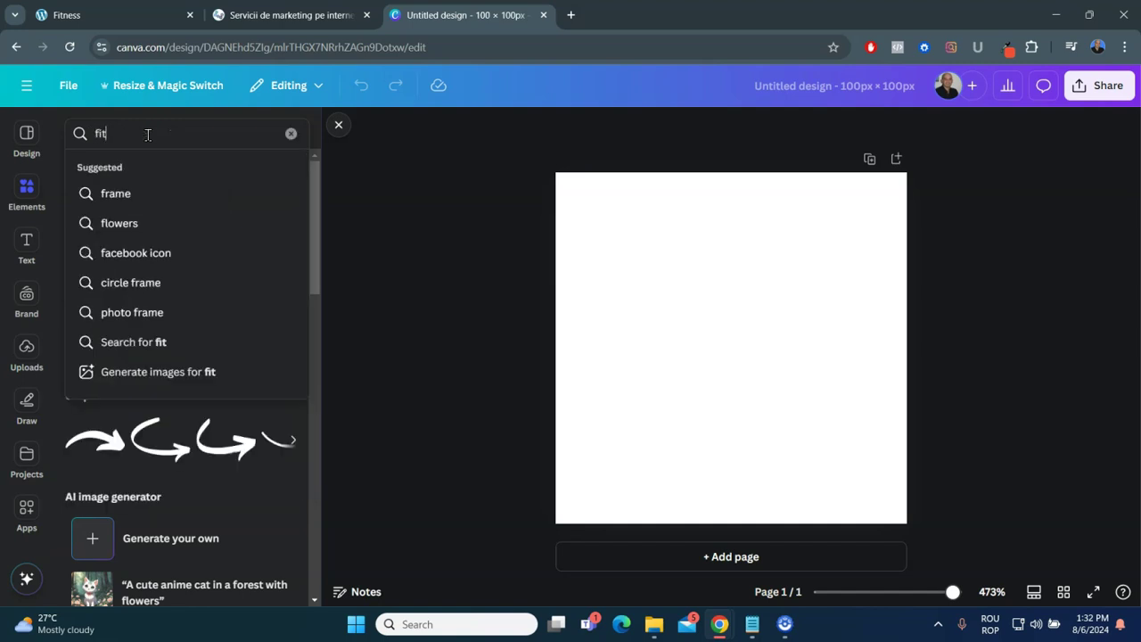
pyautogui.click(221, 239)
pyautogui.click(86, 253)
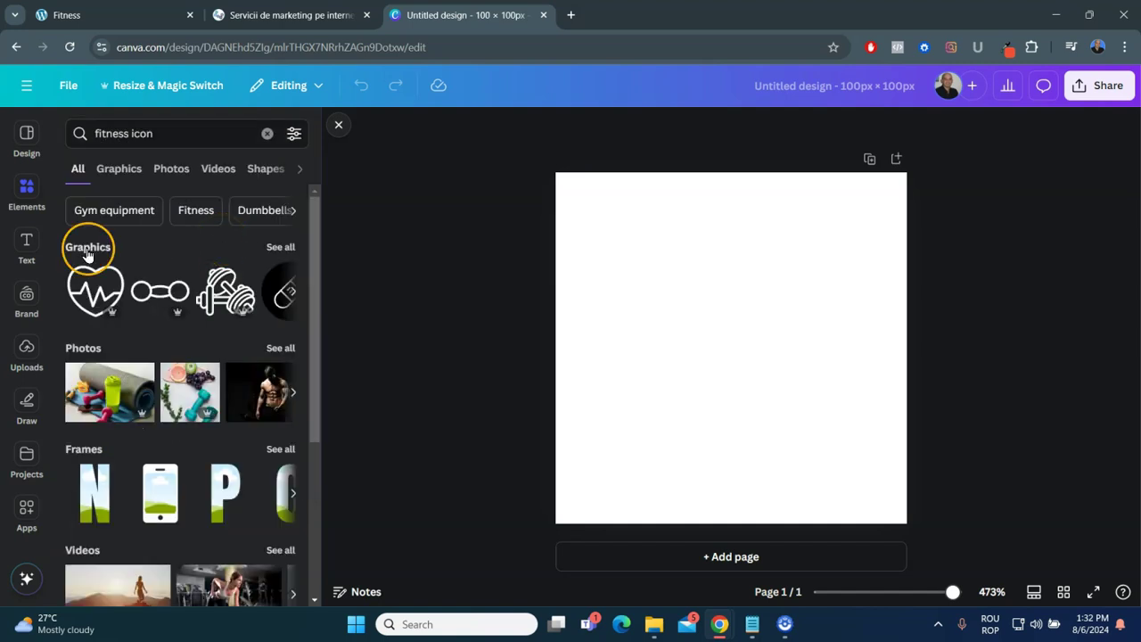
pyautogui.click(280, 246)
# Step: Add the green circular graphic of a muscular man with two leaves to the blank page
pyautogui.scroll(-3, 267, 433)
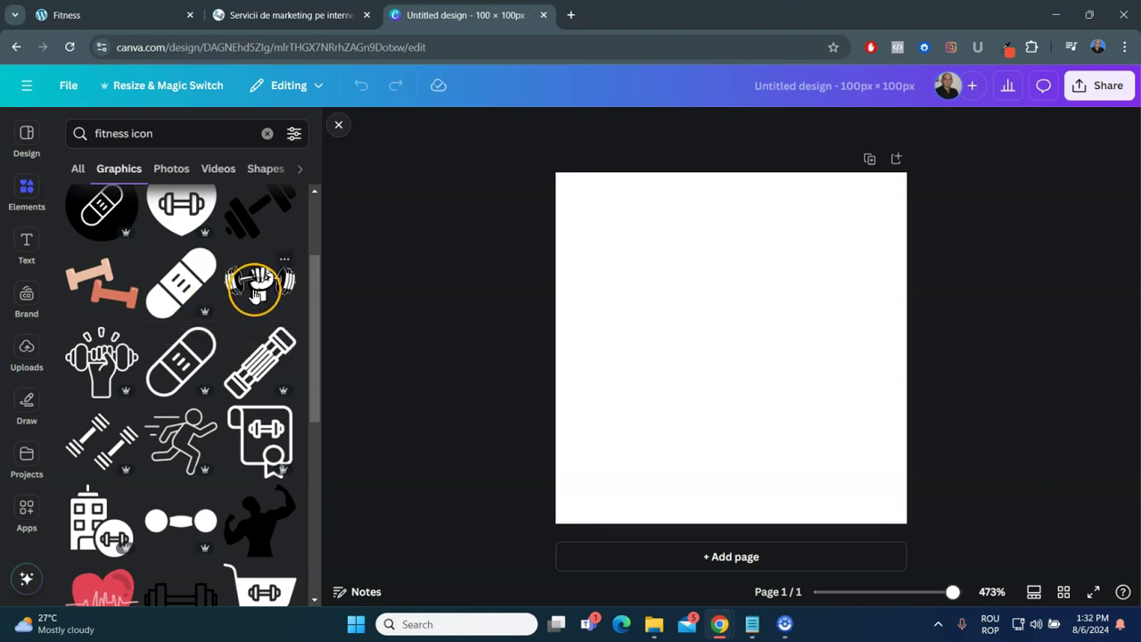
pyautogui.scroll(-1, 255, 297)
pyautogui.scroll(-1, 241, 299)
pyautogui.scroll(-2, 229, 300)
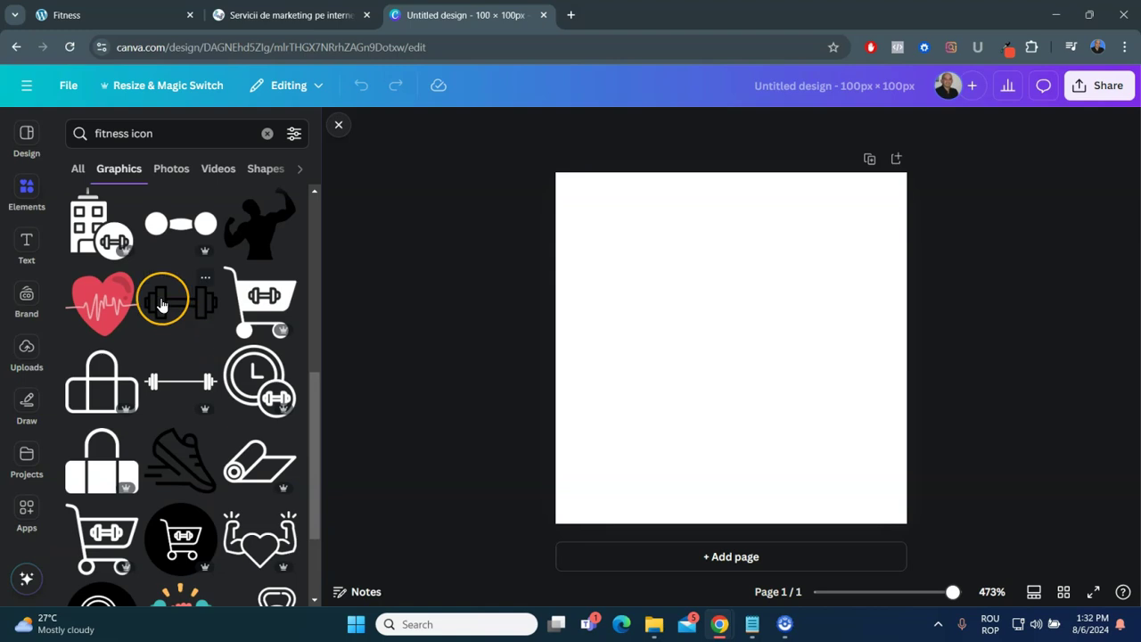
pyautogui.scroll(-3, 198, 301)
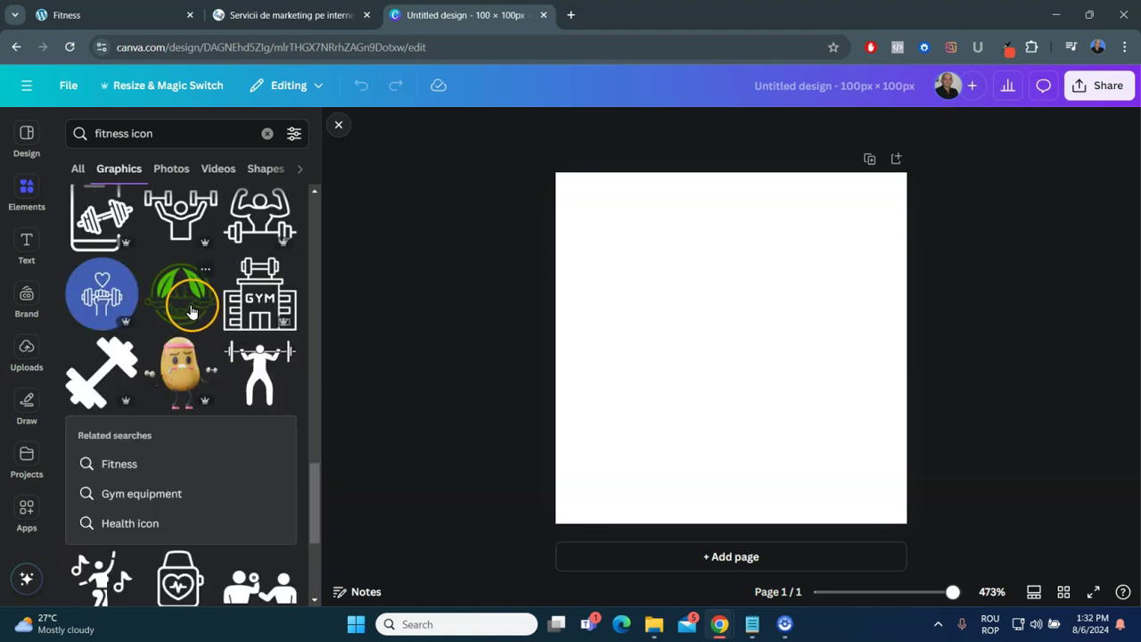
pyautogui.click(190, 308)
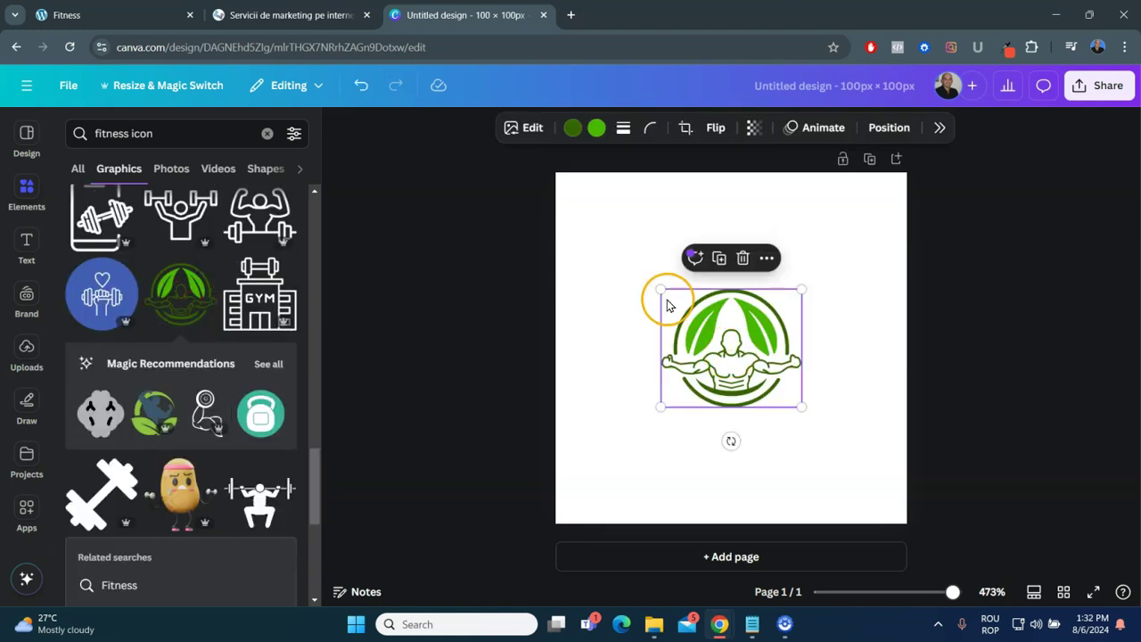
# Step: Enlarge the muscular man graphic to nearly the page width and reposition it around the middle of the page
pyautogui.moveTo(660, 289); pyautogui.dragTo(563, 208)
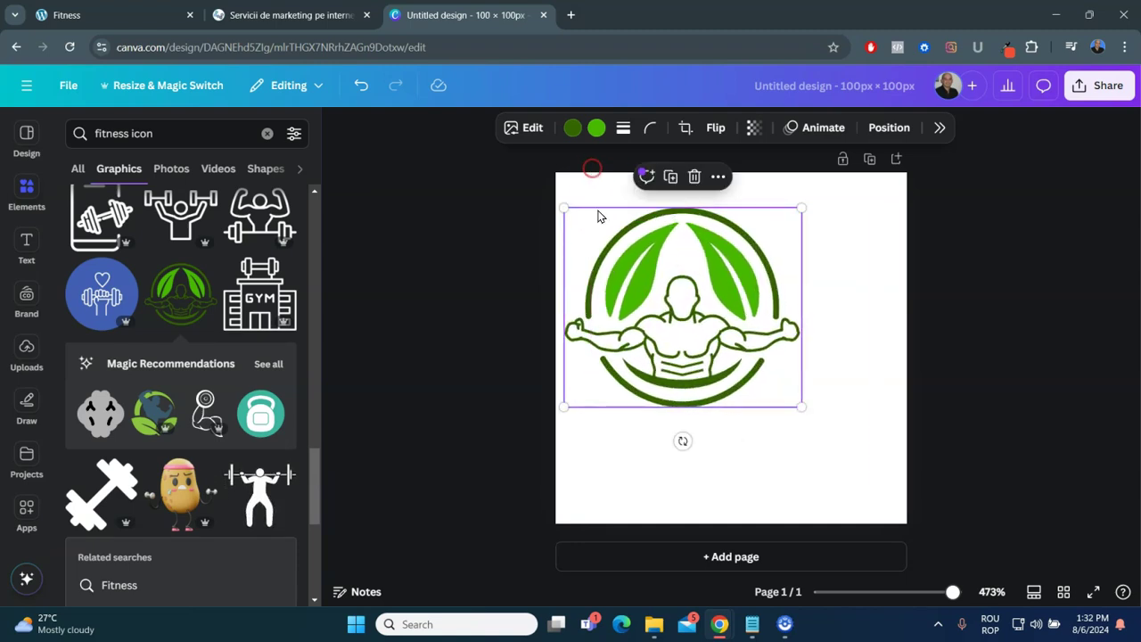
pyautogui.moveTo(806, 419); pyautogui.dragTo(882, 502)
pyautogui.moveTo(744, 380); pyautogui.dragTo(742, 380)
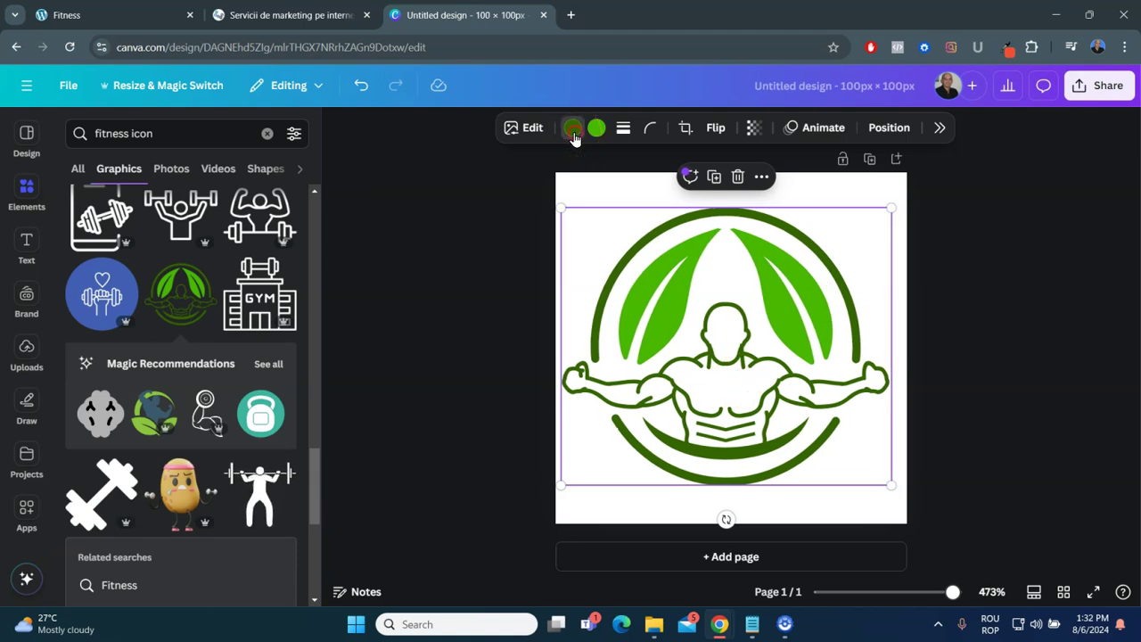
# Step: Change the graphic's dark green outline color to violet-blue #4A00FF
pyautogui.click(573, 130)
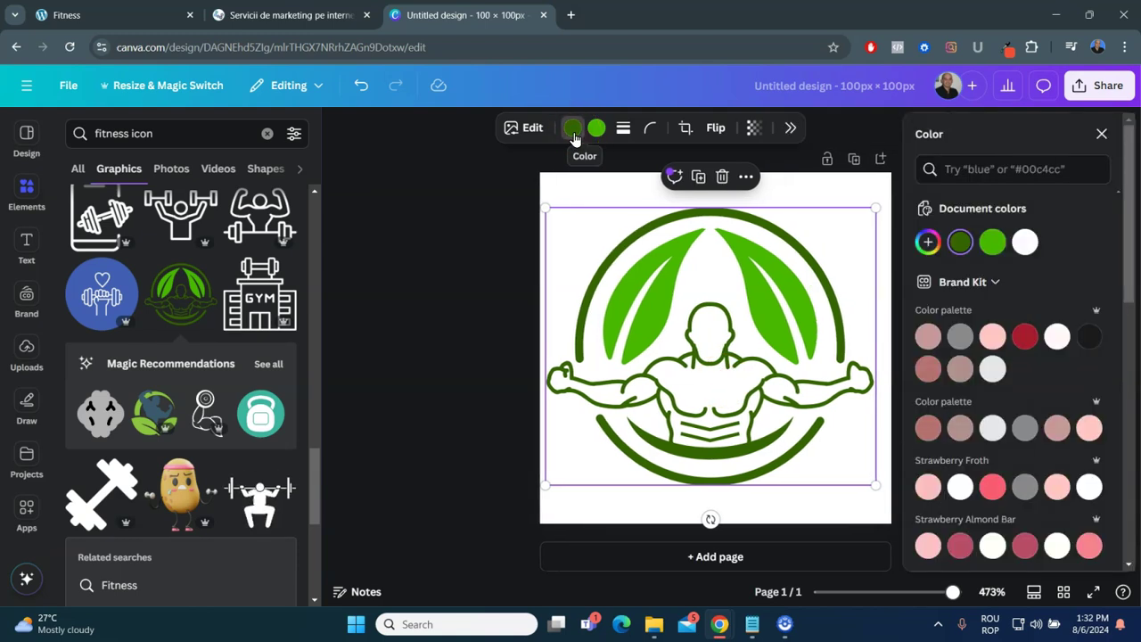
pyautogui.click(958, 242)
pyautogui.moveTo(1007, 368); pyautogui.dragTo(1061, 367)
pyautogui.click(1119, 276)
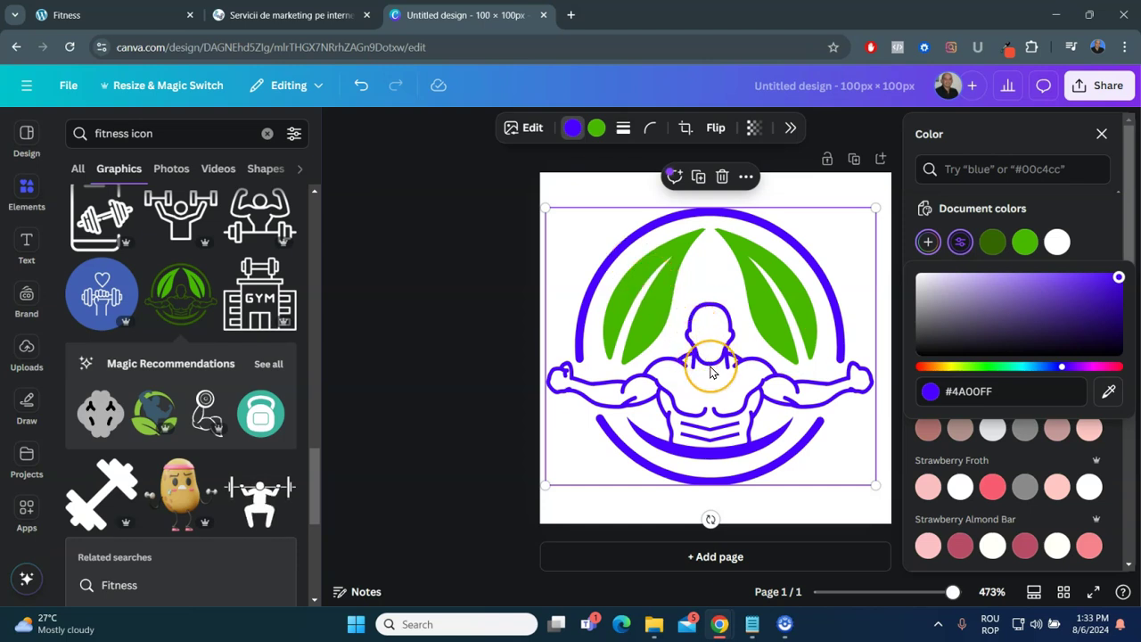
pyautogui.click(492, 258)
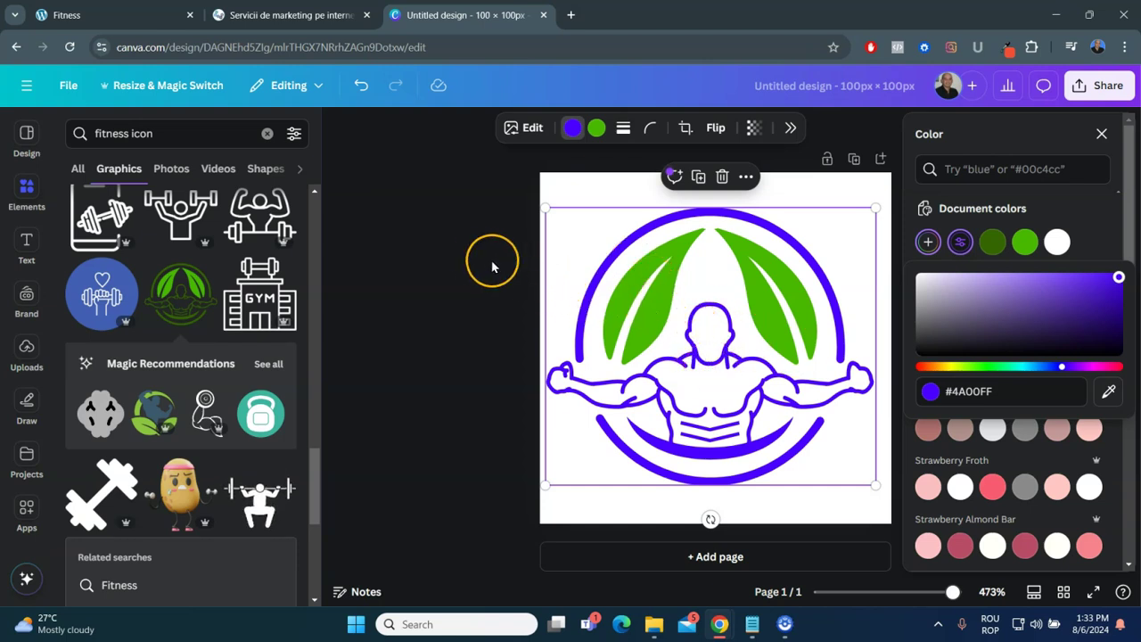
# Step: Resize the graphic to almost fill the page width and center it on the page
pyautogui.moveTo(562, 207); pyautogui.dragTo(556, 203)
pyautogui.moveTo(895, 201); pyautogui.dragTo(919, 204)
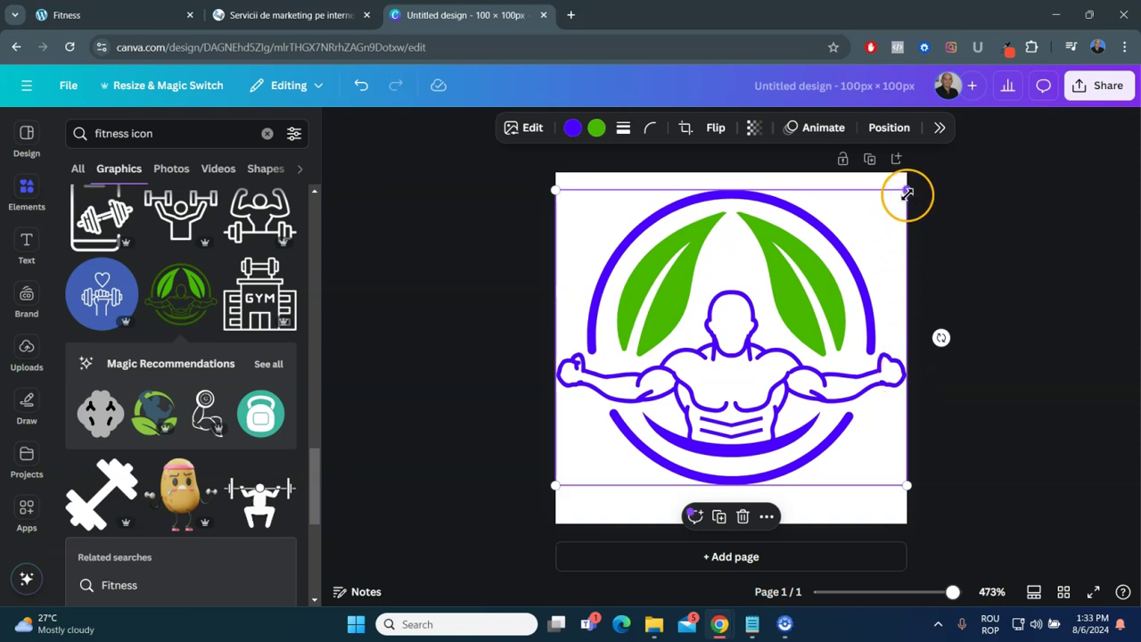
pyautogui.moveTo(906, 190); pyautogui.dragTo(898, 191)
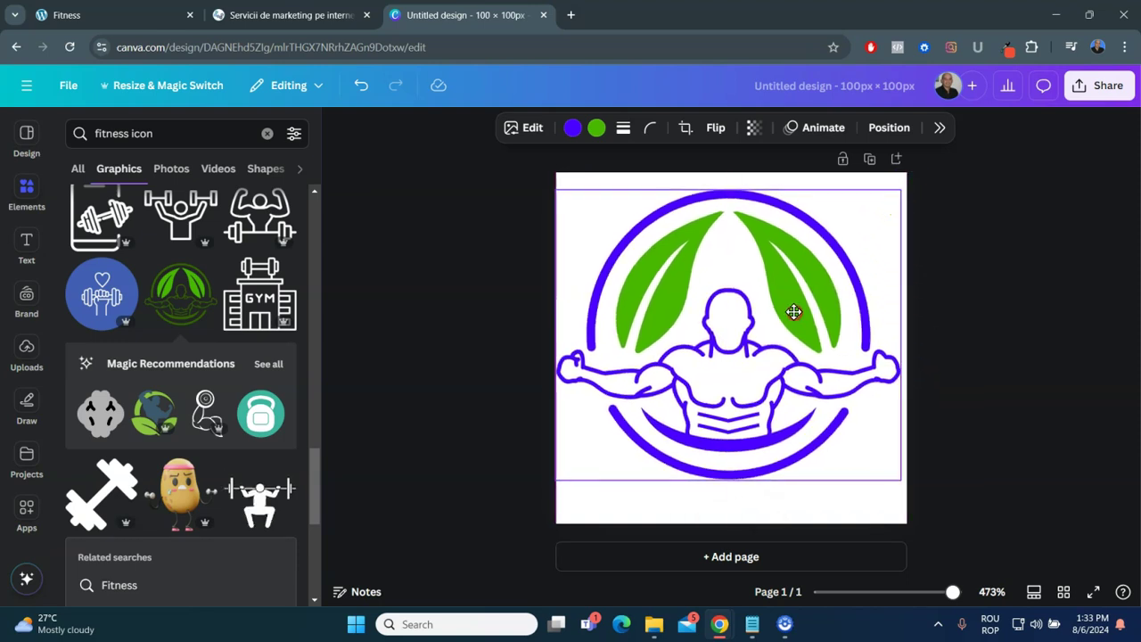
pyautogui.moveTo(794, 312); pyautogui.dragTo(798, 328)
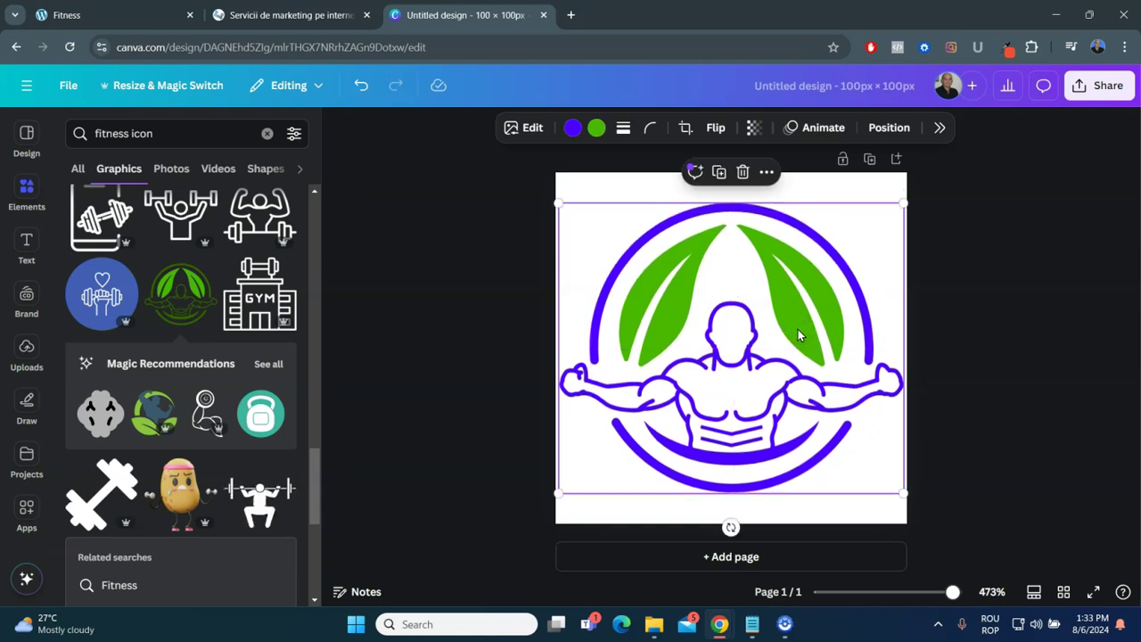
pyautogui.click(1009, 350)
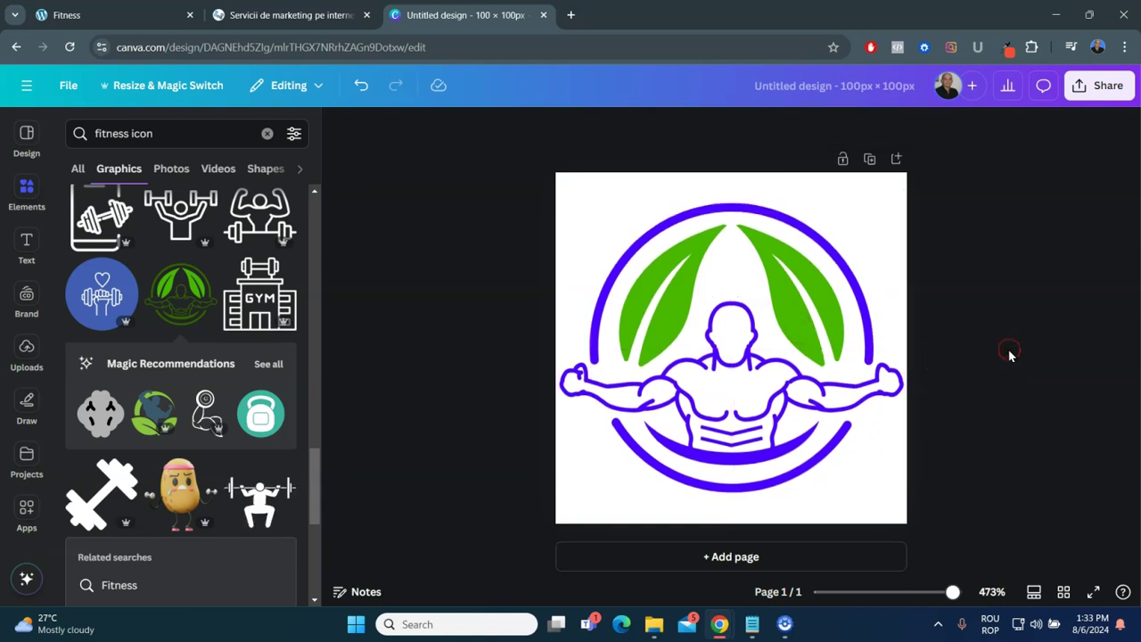
# Step: Download the design as a JPG image named Favicon
pyautogui.click(1108, 89)
pyautogui.click(1072, 478)
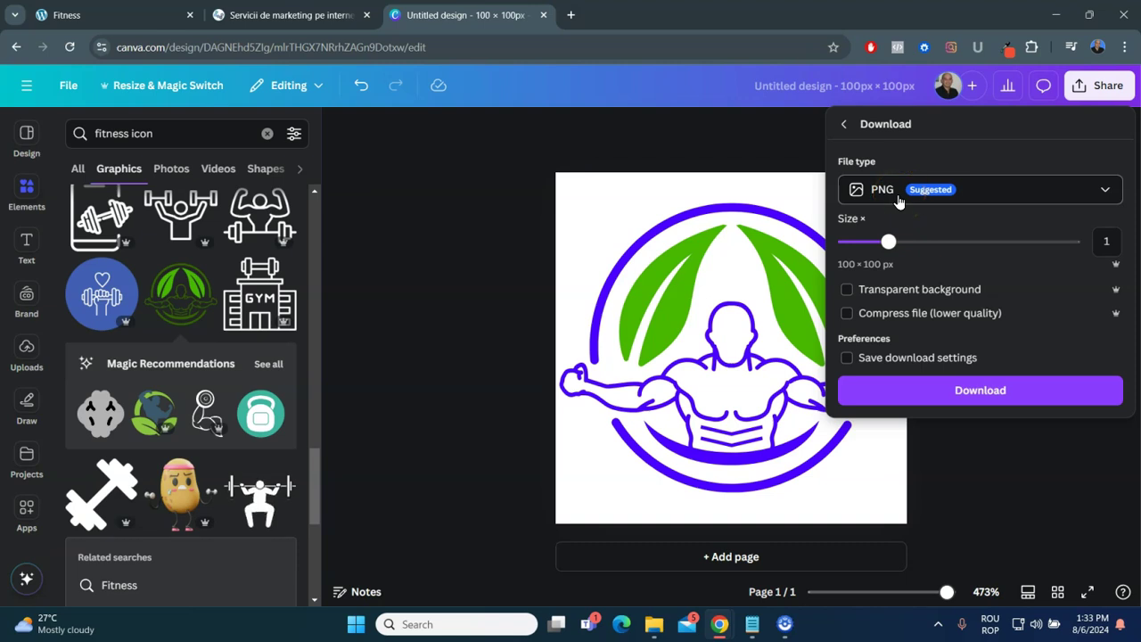
pyautogui.click(1105, 190)
pyautogui.click(989, 229)
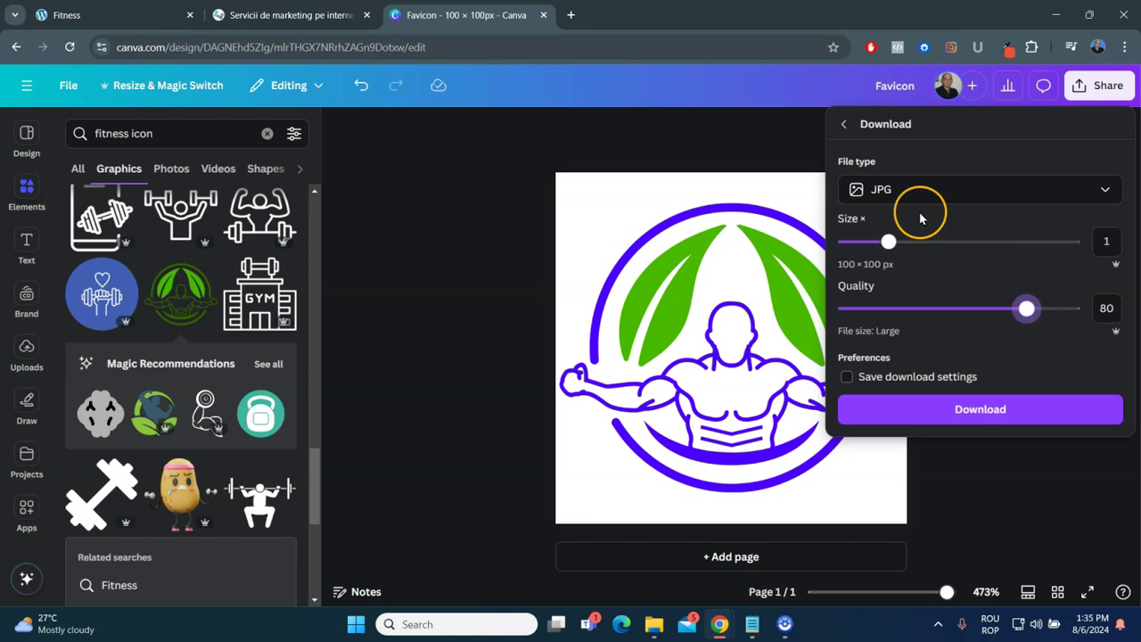
pyautogui.click(980, 409)
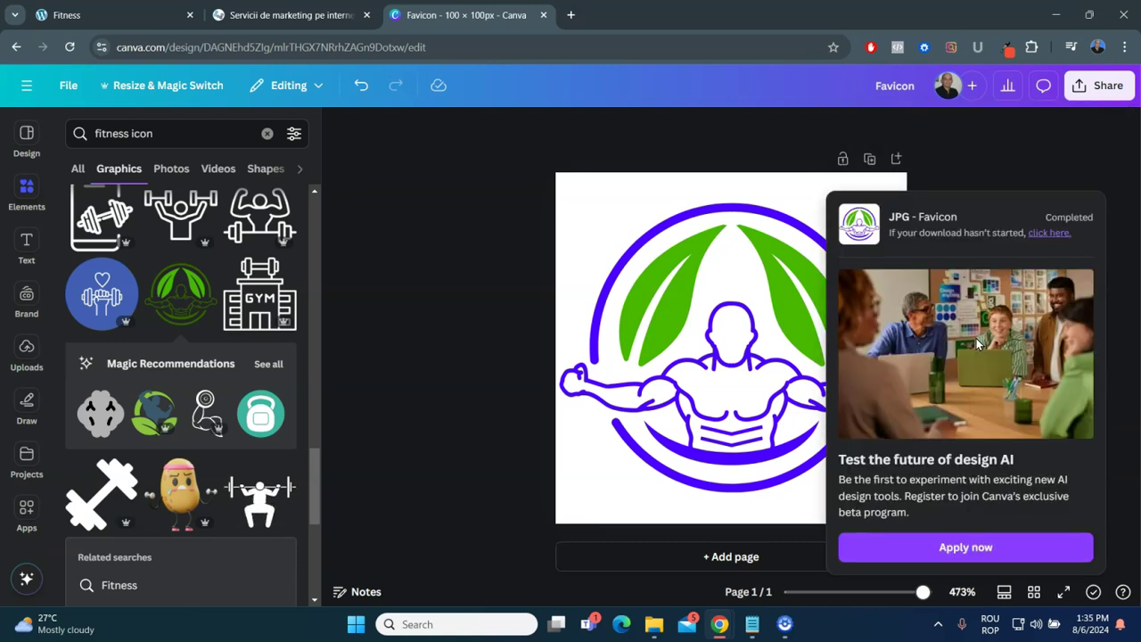
# Step: Switch to the Fitness site's WordPress dashboard and open the Site Identity settings in the theme customizer
pyautogui.hotkey('ctrl', '1')
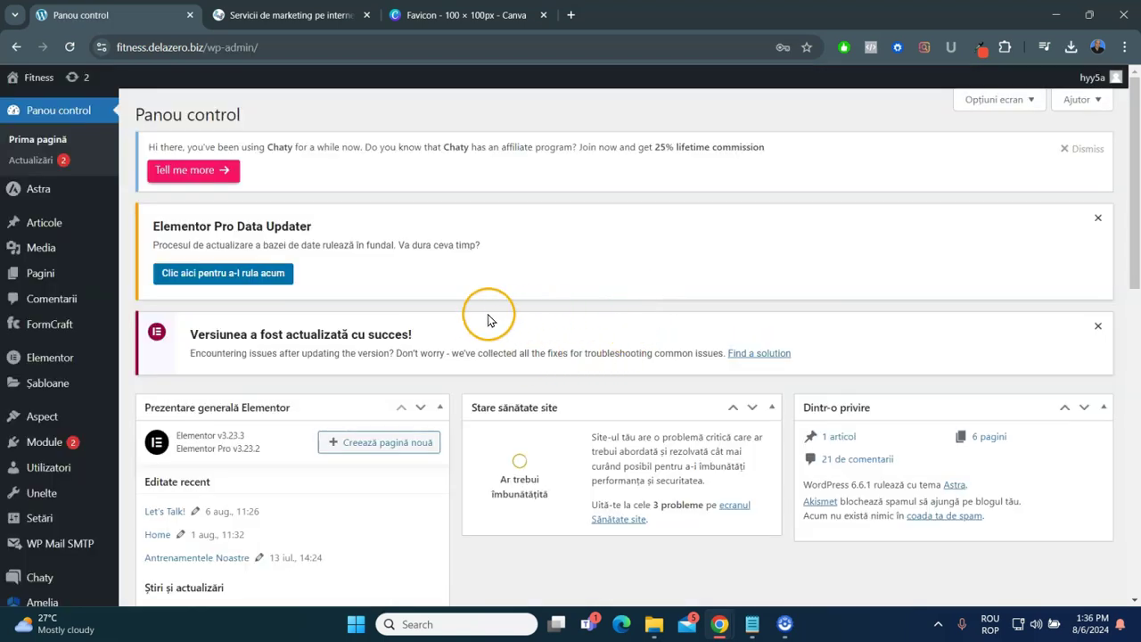
pyautogui.moveTo(45, 423)
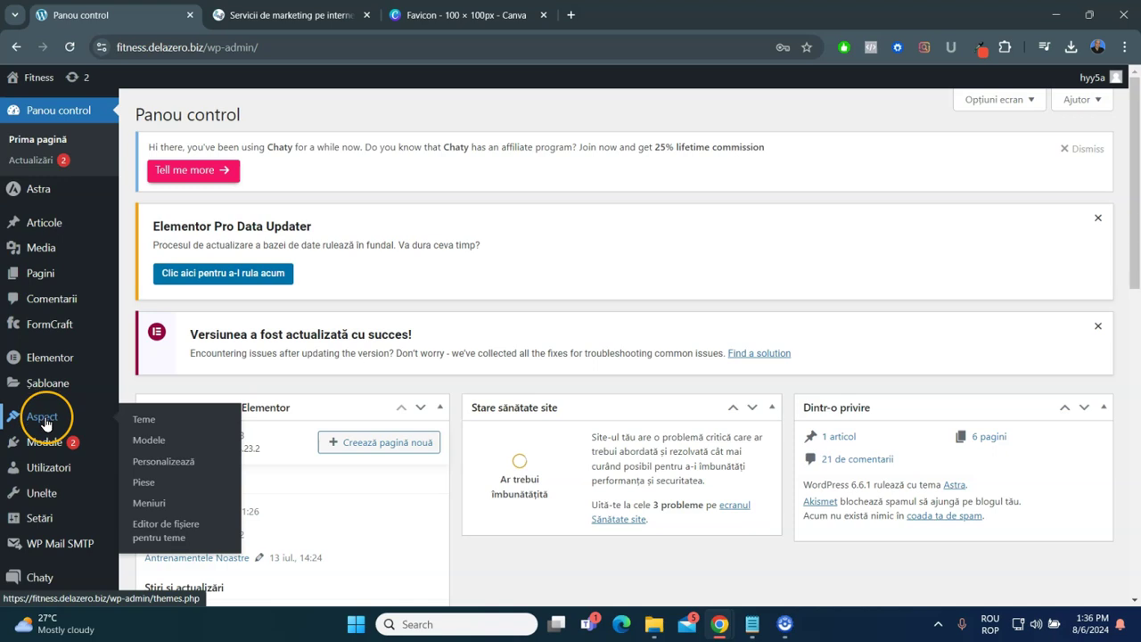
pyautogui.click(141, 468)
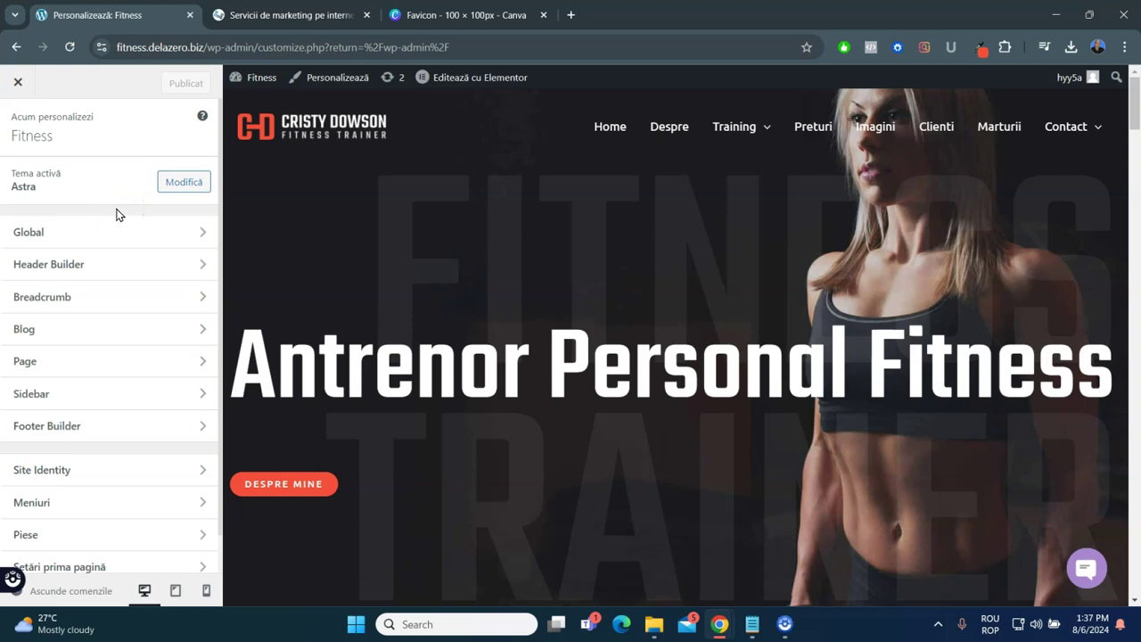
pyautogui.click(130, 478)
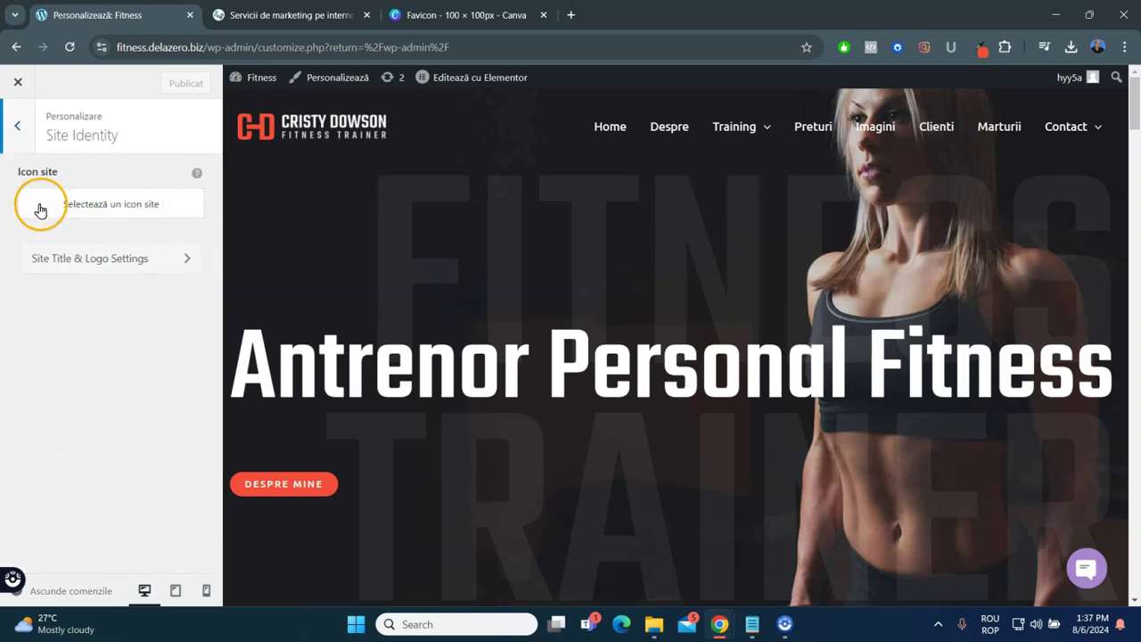
# Step: Upload Favicon.jpg from the Downloads folder to the media library as the site icon image
pyautogui.click(116, 205)
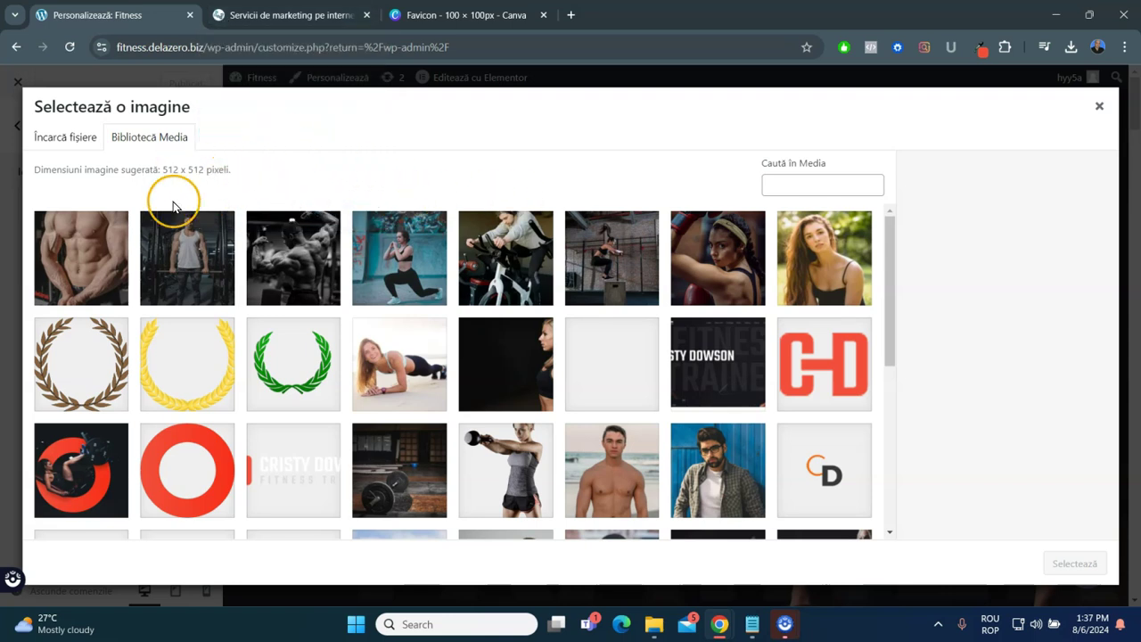
pyautogui.click(71, 142)
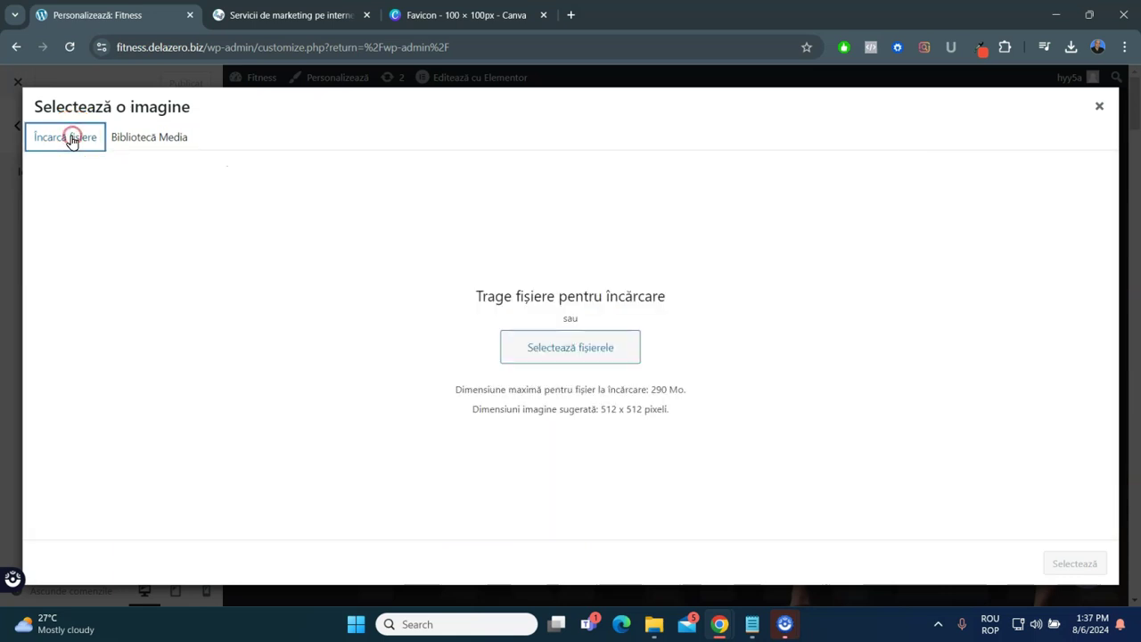
pyautogui.click(580, 350)
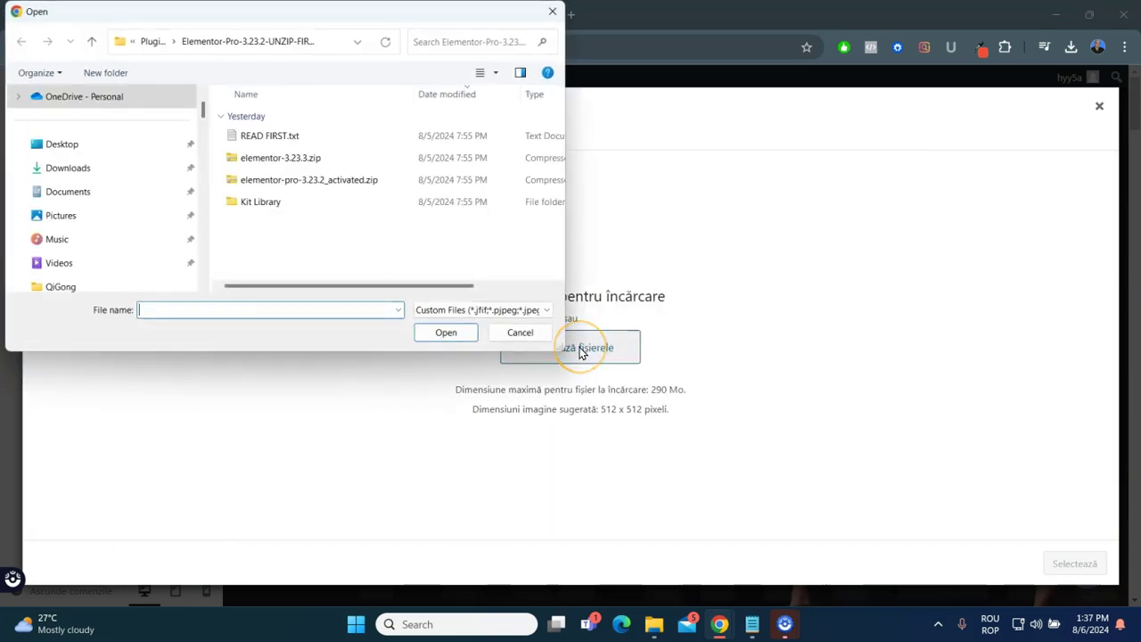
pyautogui.click(143, 169)
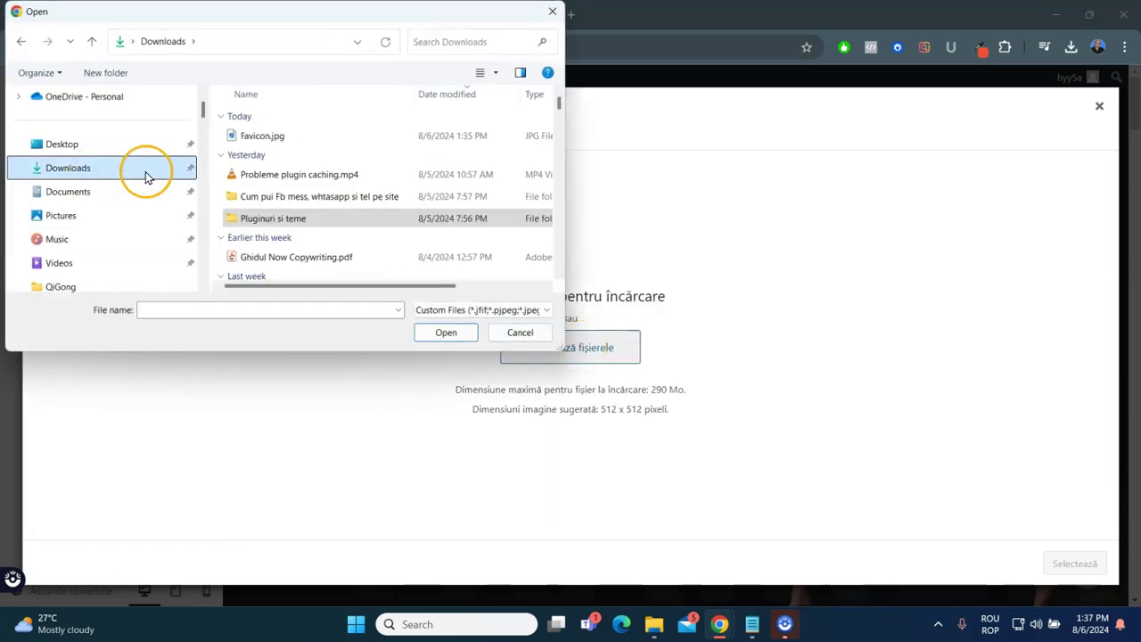
pyautogui.click(251, 138)
pyautogui.click(446, 332)
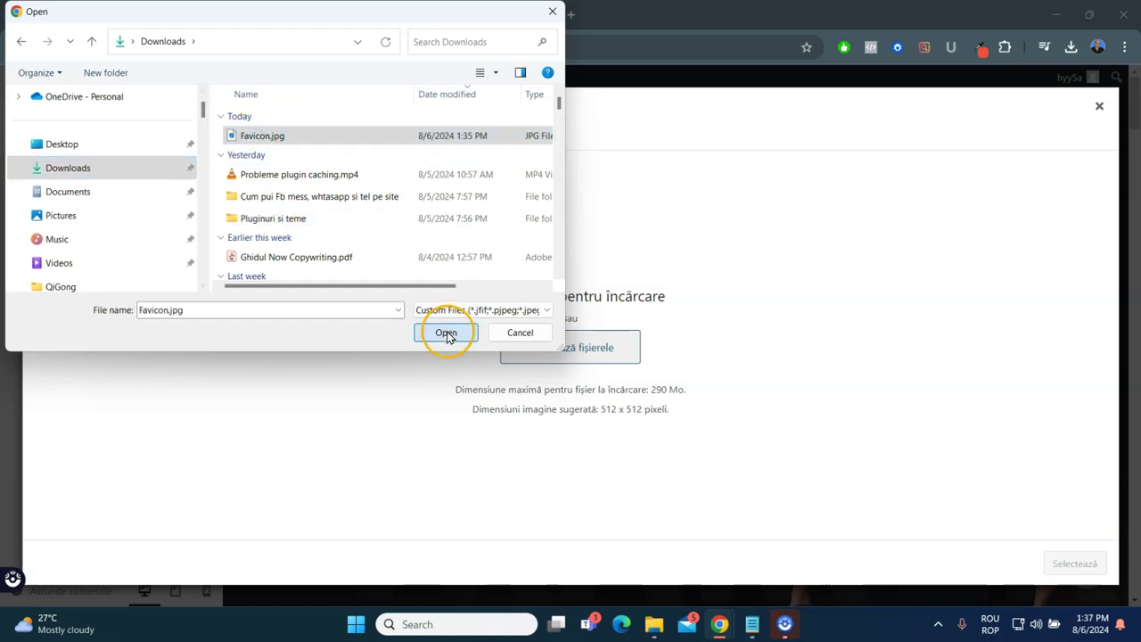
# Step: Set the uploaded Favicon image as the site icon without cropping it and publish the change
pyautogui.scroll(-1, 1113, 412)
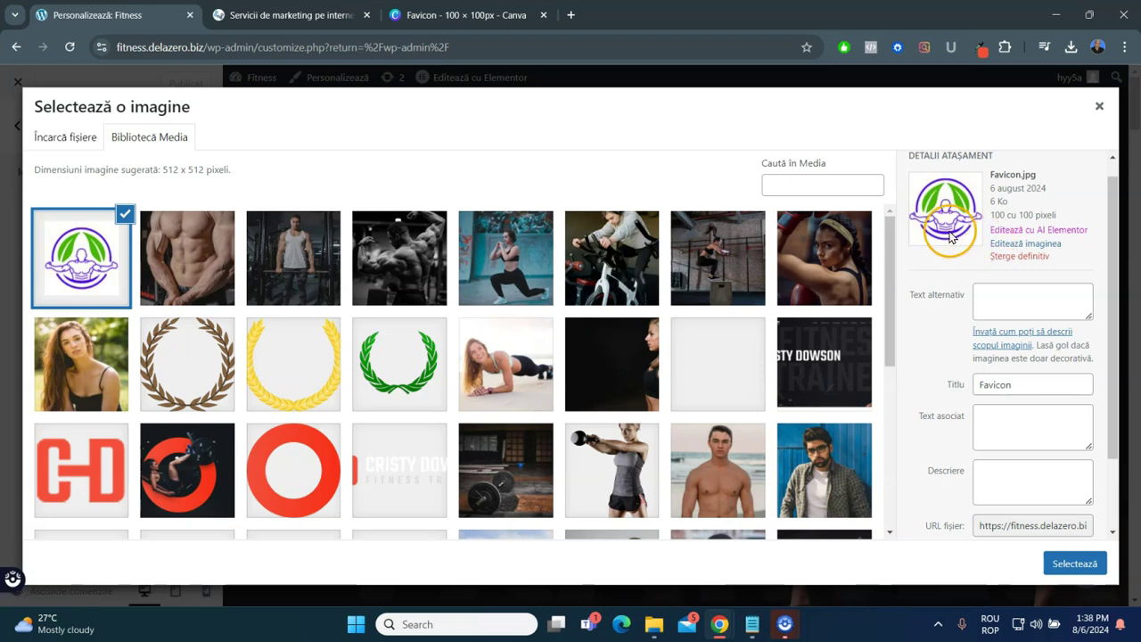
pyautogui.click(1082, 569)
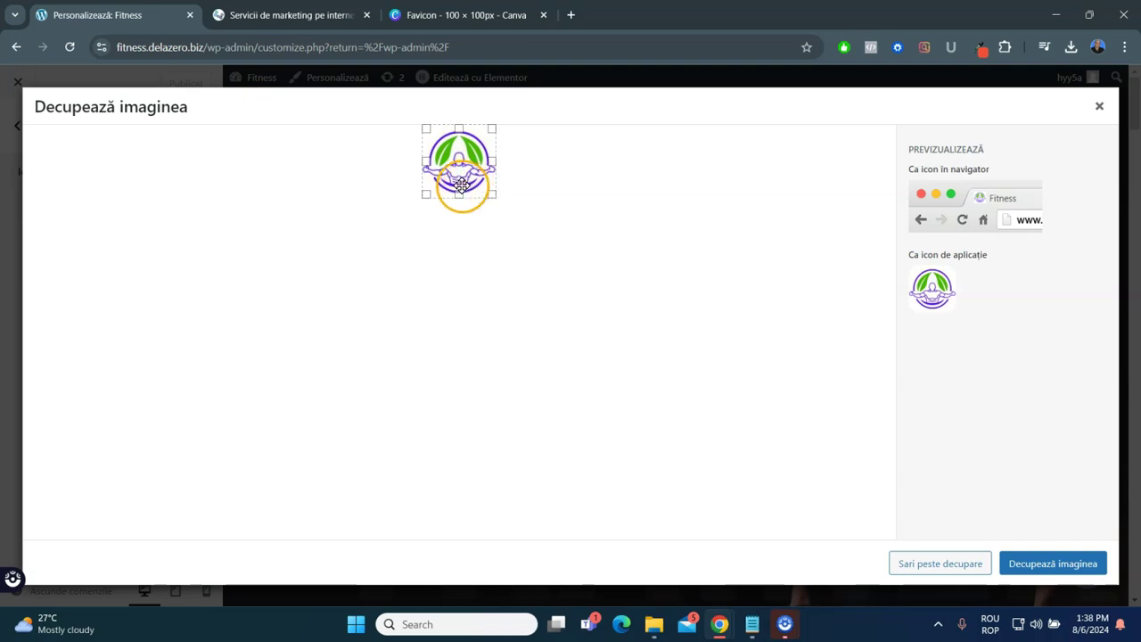
pyautogui.click(944, 566)
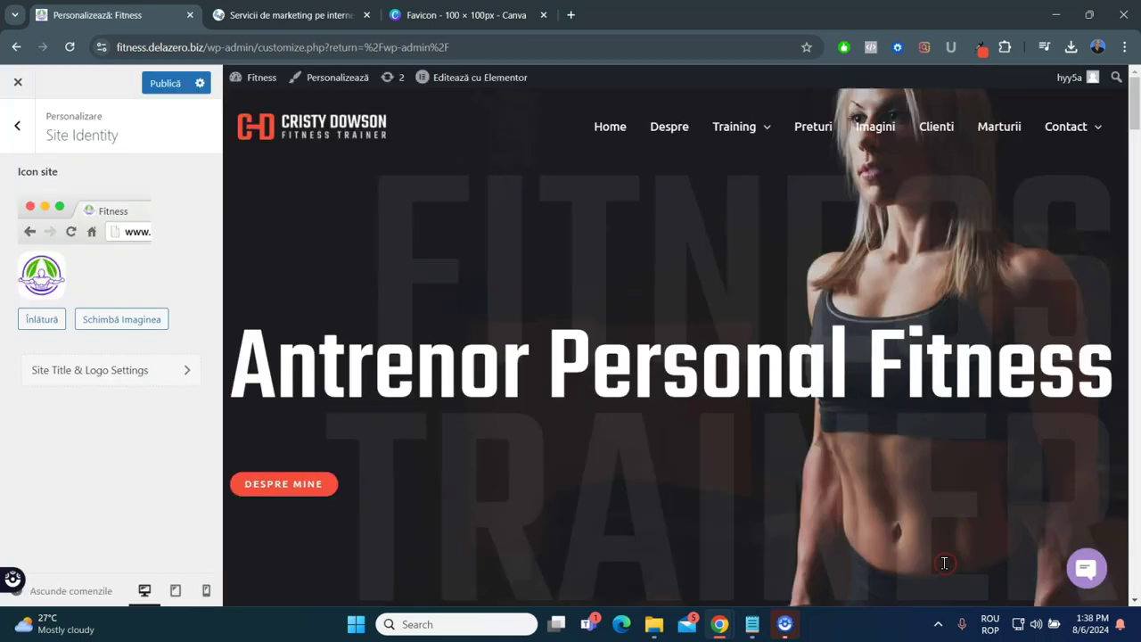
pyautogui.click(164, 85)
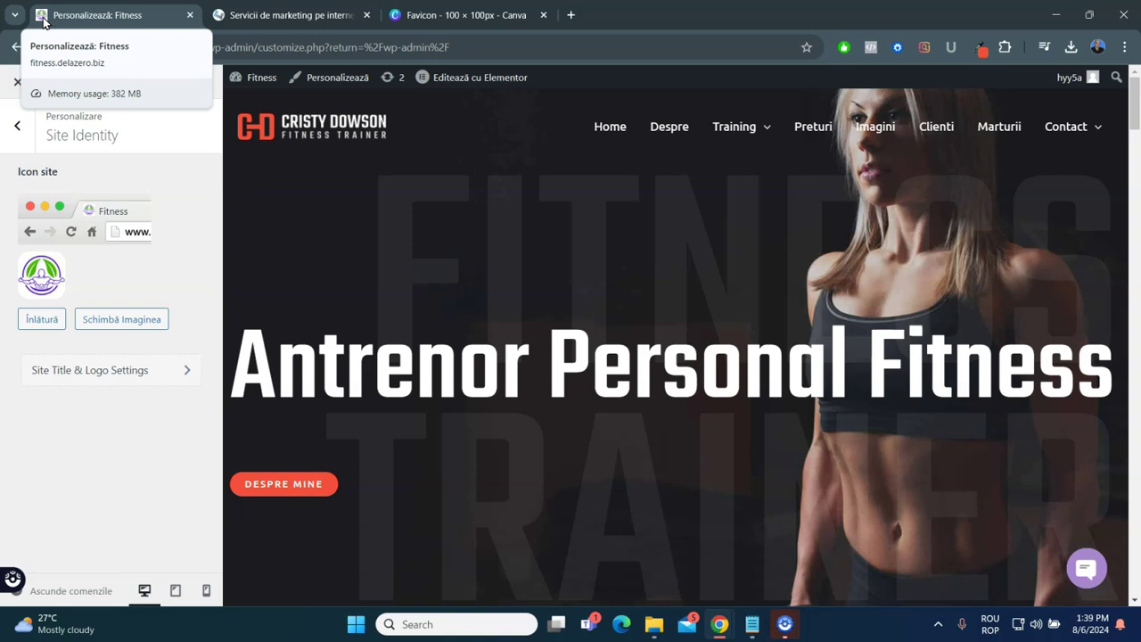
# Step: Close the customizer and open the live Fitness site in a new browser tab to check its favicon
pyautogui.click(17, 84)
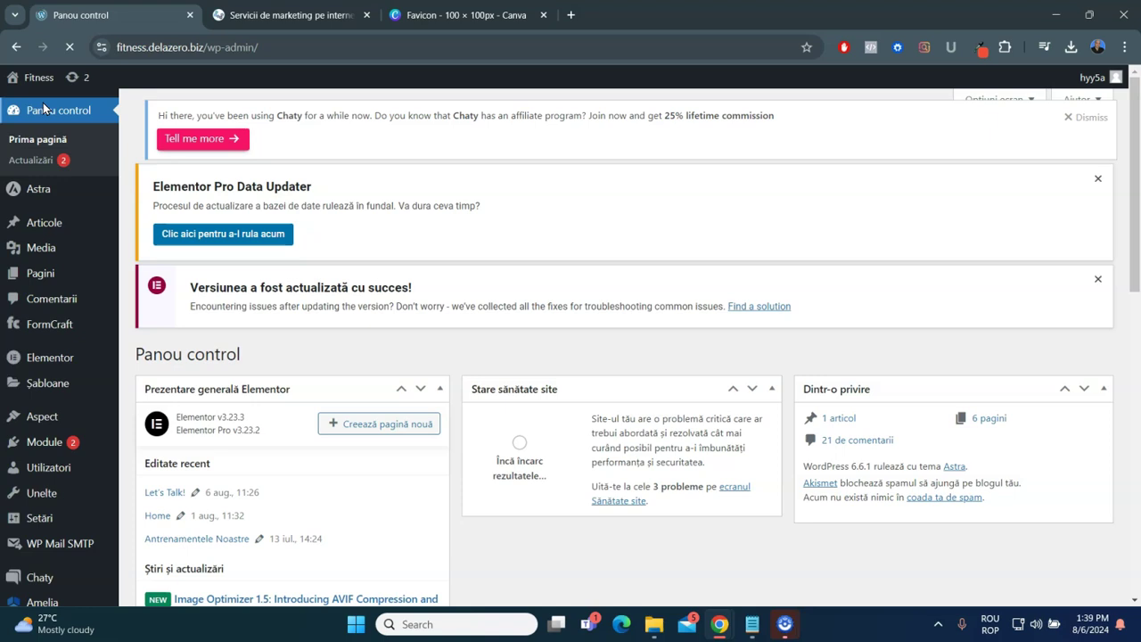
pyautogui.moveTo(39, 77)
pyautogui.rightClick(43, 103)
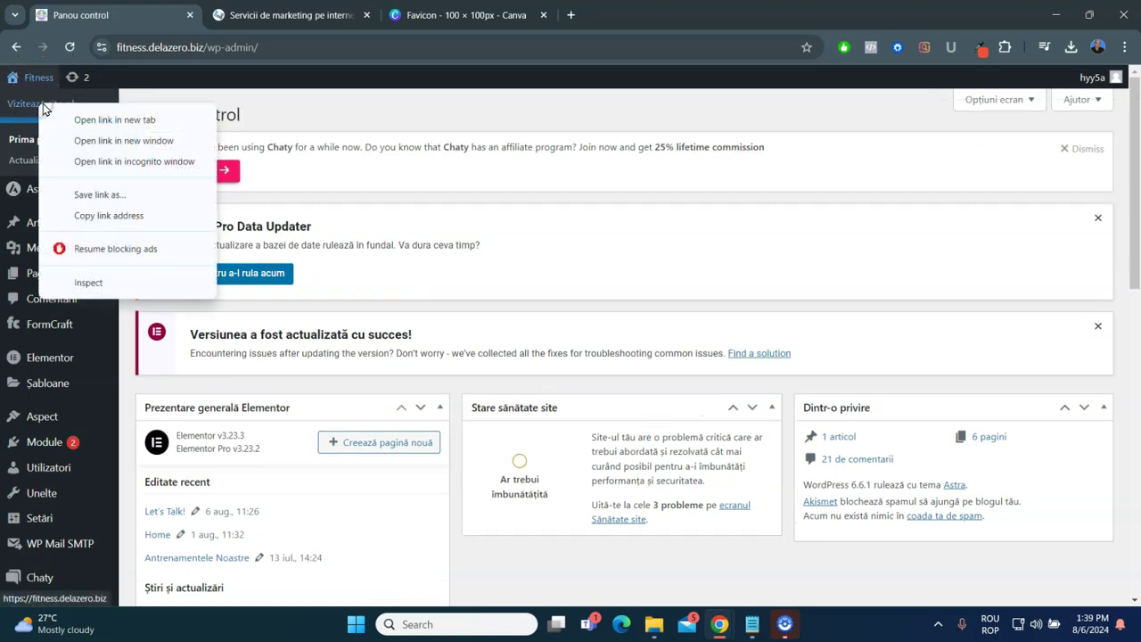
pyautogui.click(112, 119)
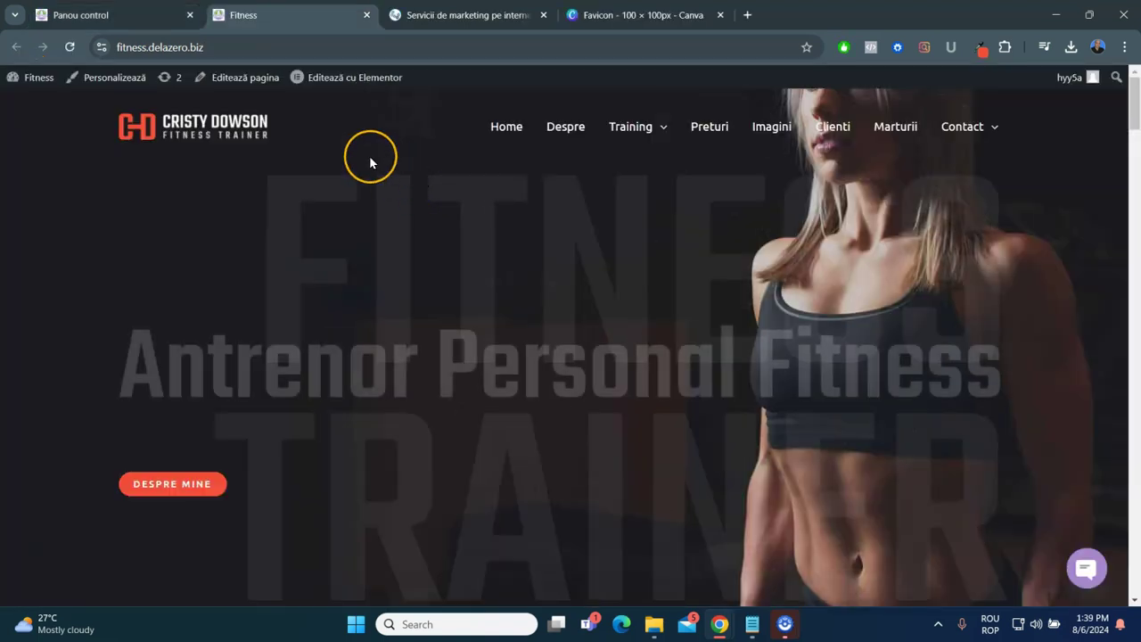
pyautogui.click(218, 25)
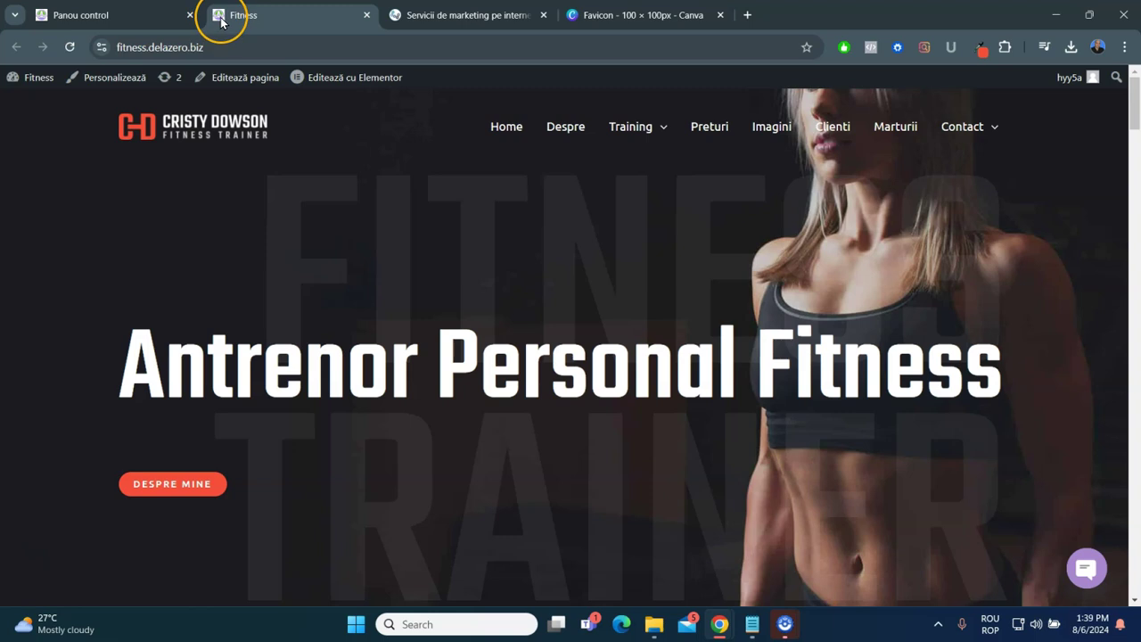